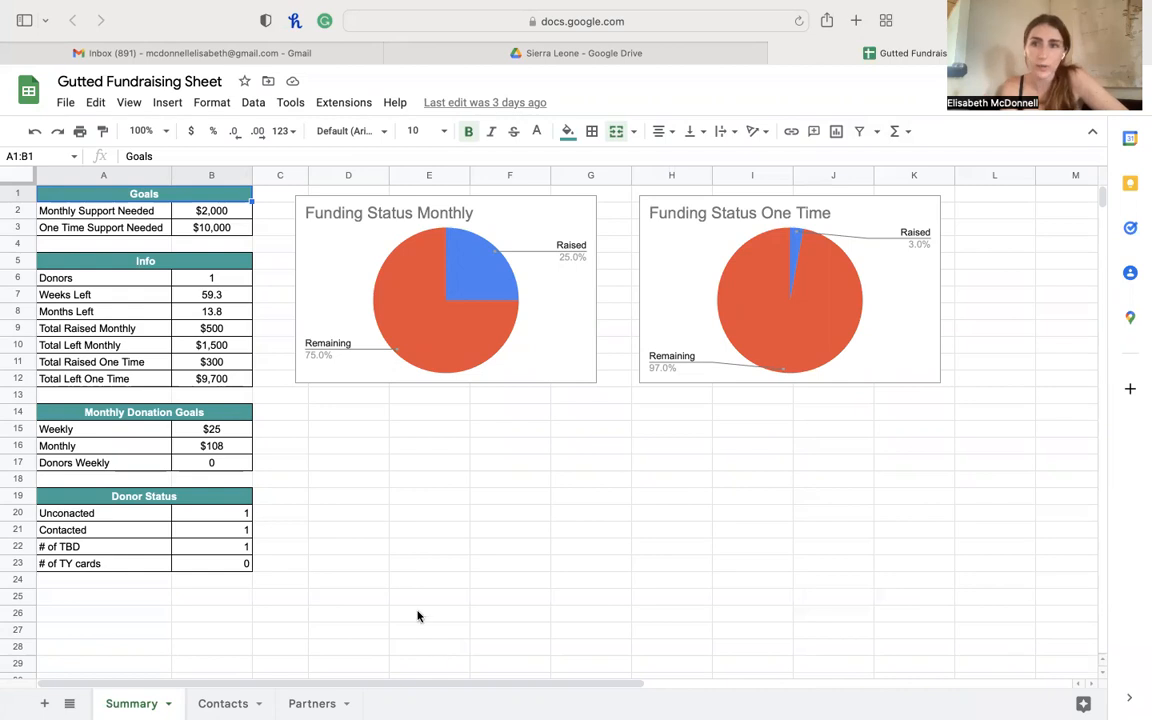
- Make a copy of the Gutted Fundraising Sheet titled '<your name>'s Fundraising' and open it
left_click(65, 103)
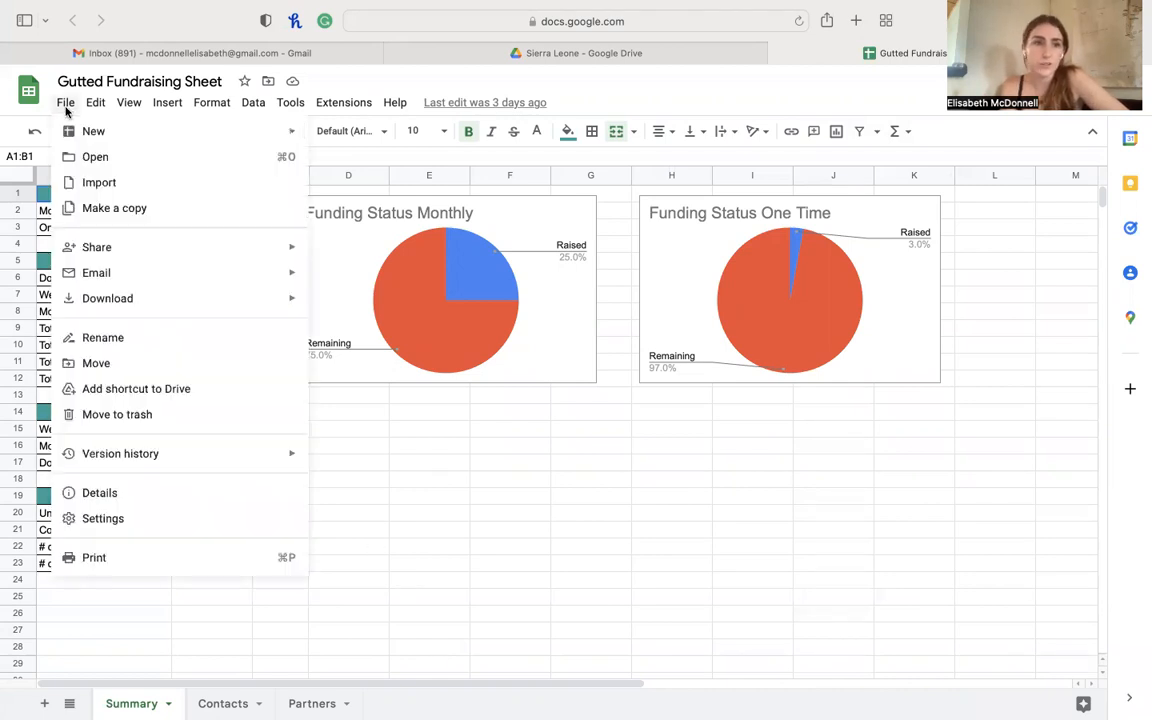
left_click(128, 212)
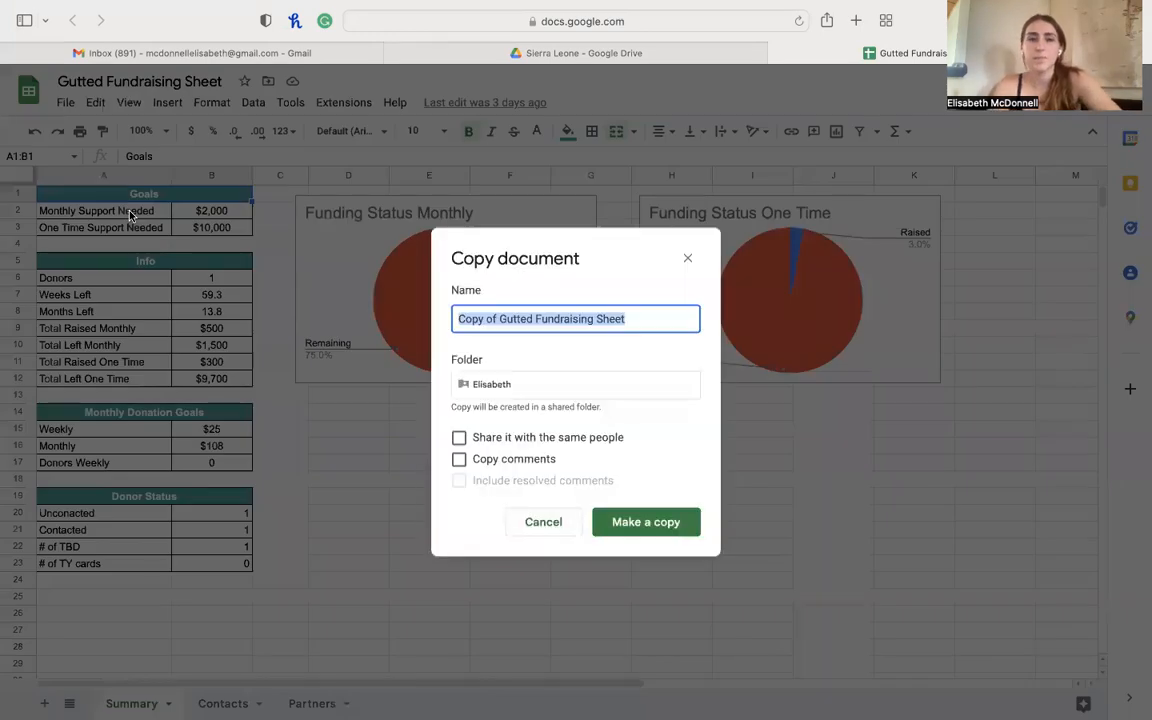
key("BackSpace")
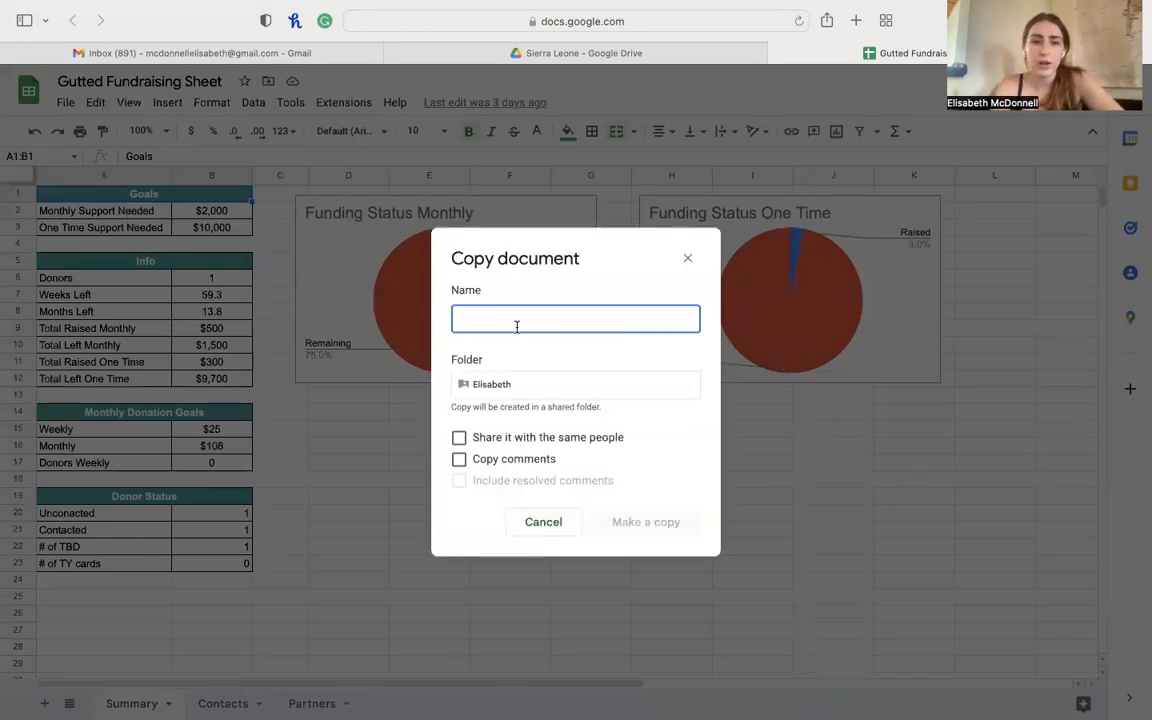
type("Elisabeth's ")
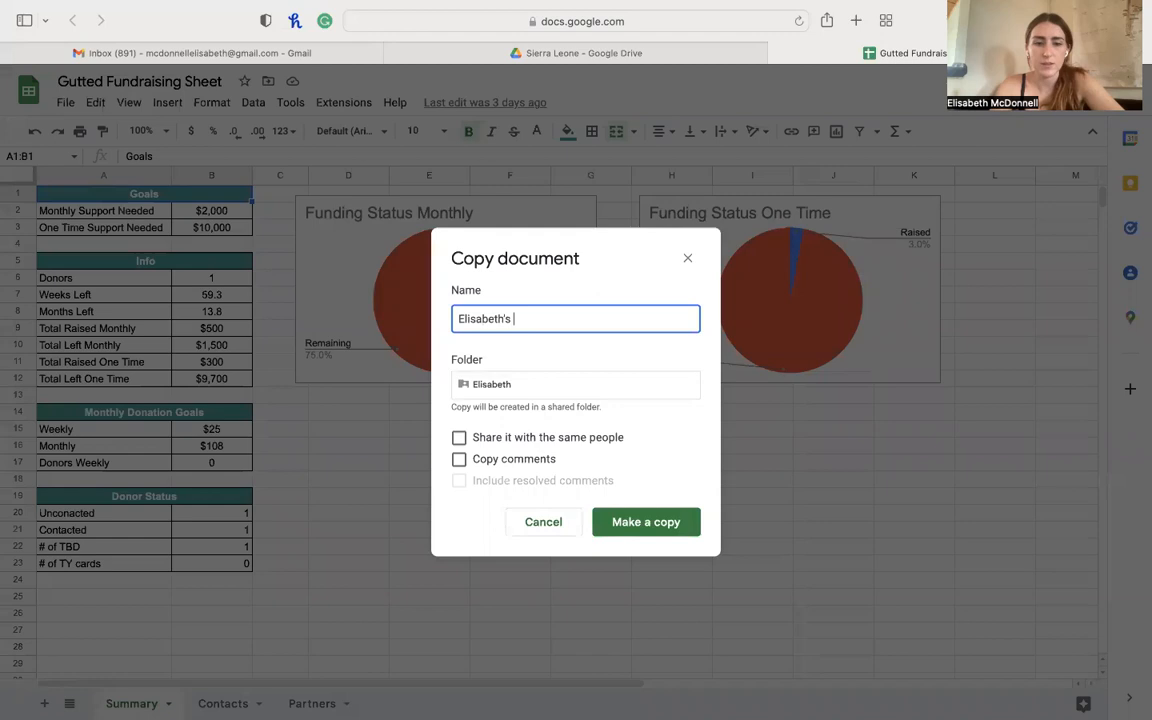
type("Fundr")
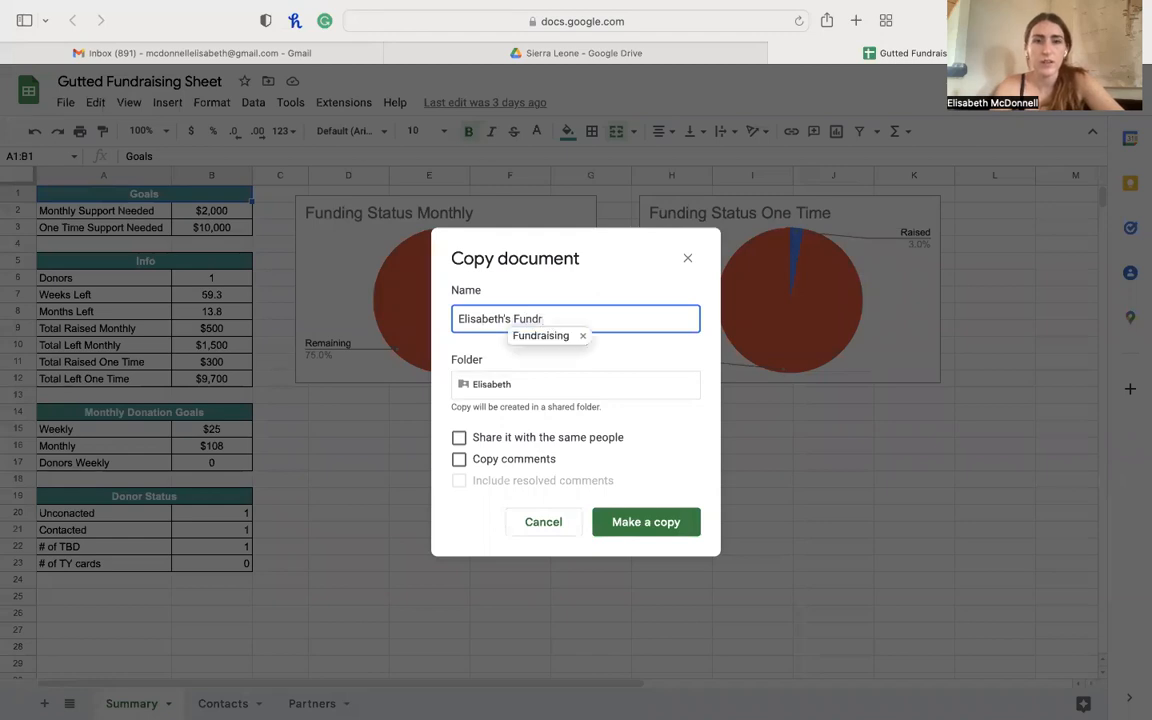
left_click(535, 335)
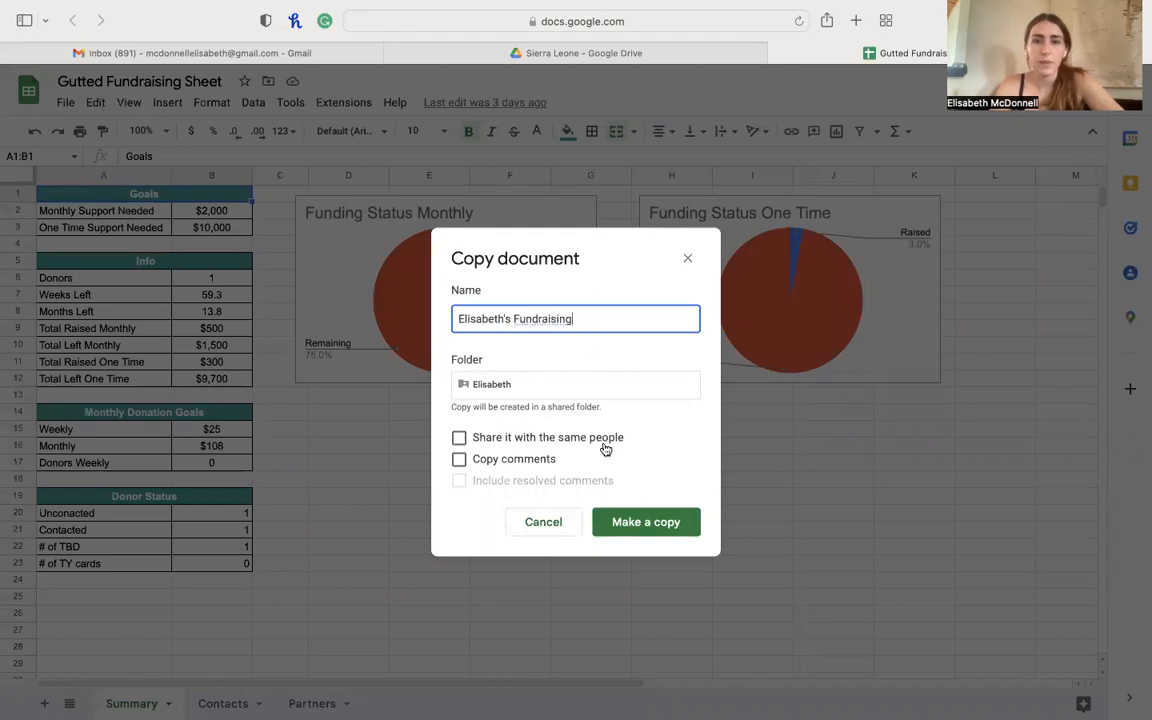
left_click(655, 522)
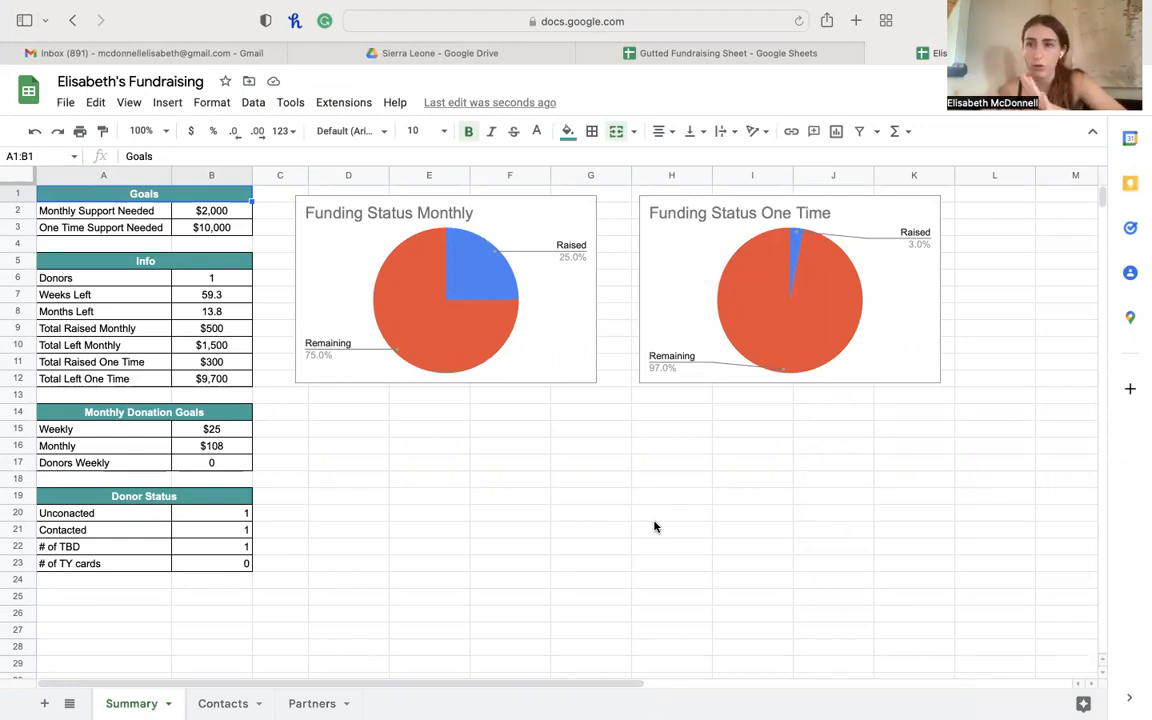
left_click(212, 211)
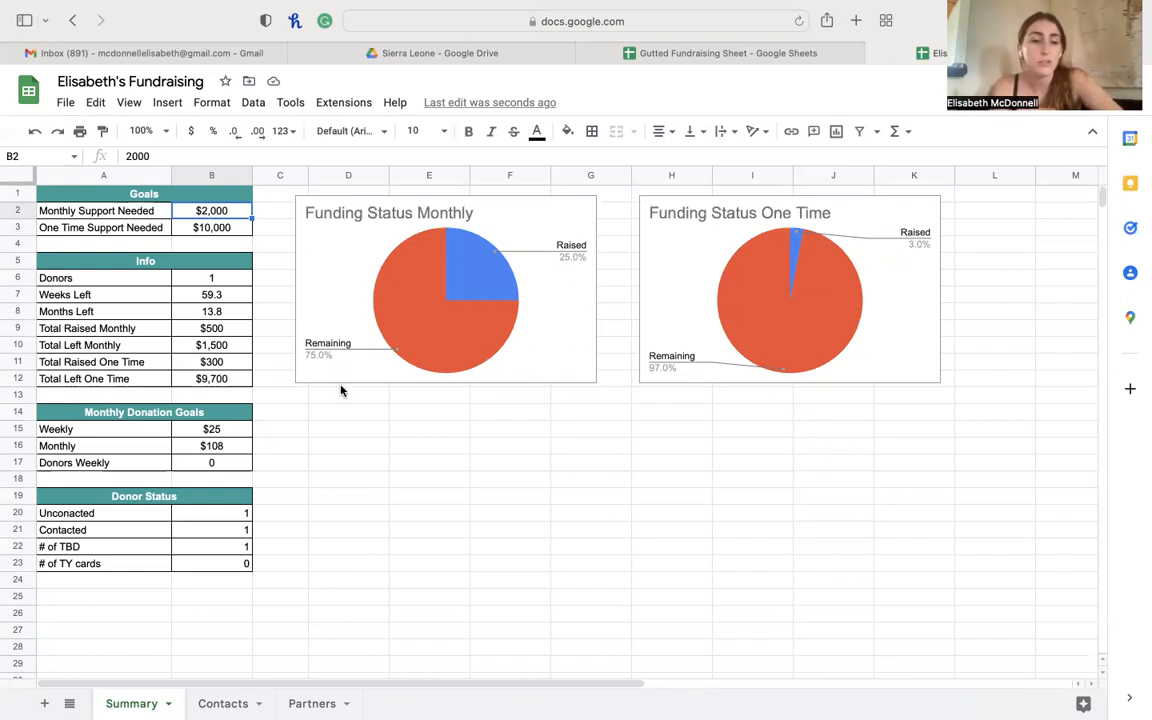
- Set the monthly support goal to 2,300 and the one-time goal to 7,000
type("2,300")
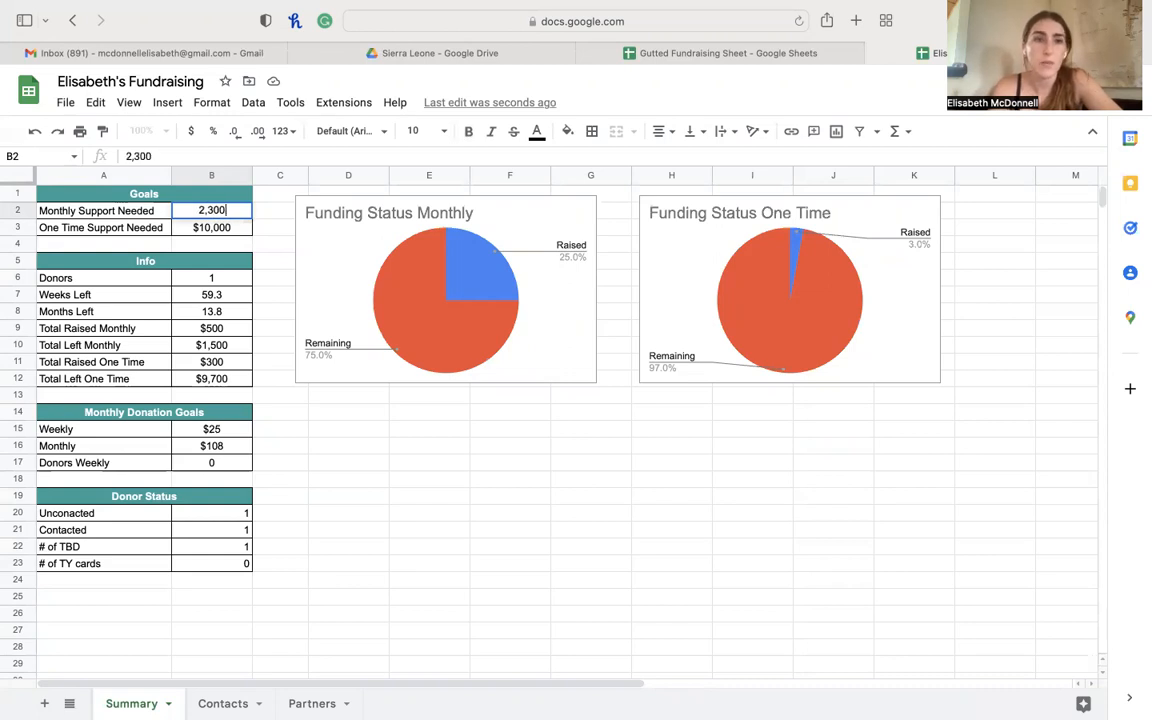
key("Return")
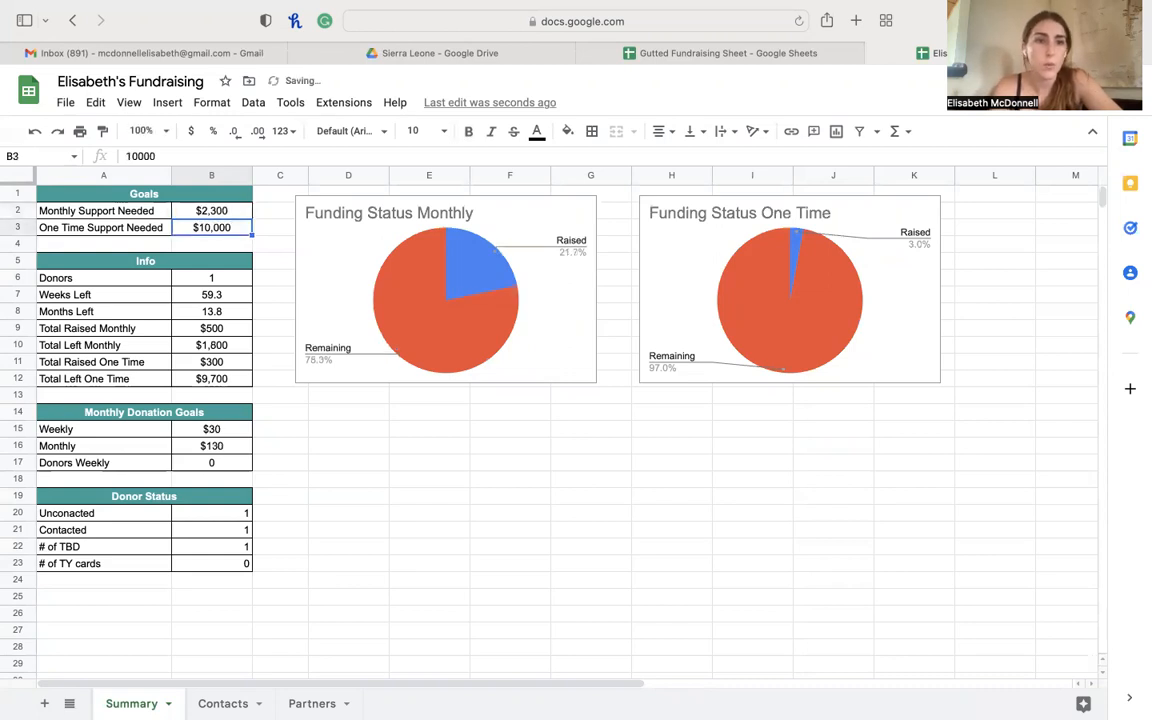
left_click(258, 241)
left_click(222, 232)
type("7,")
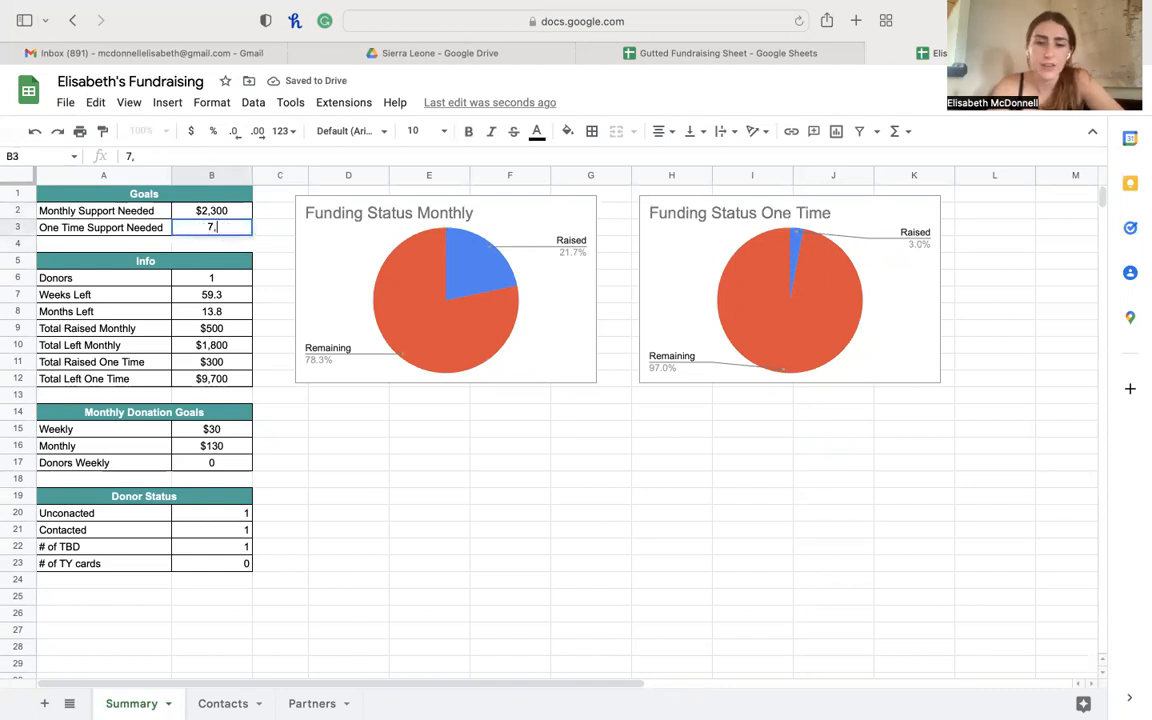
type("000")
key("Return")
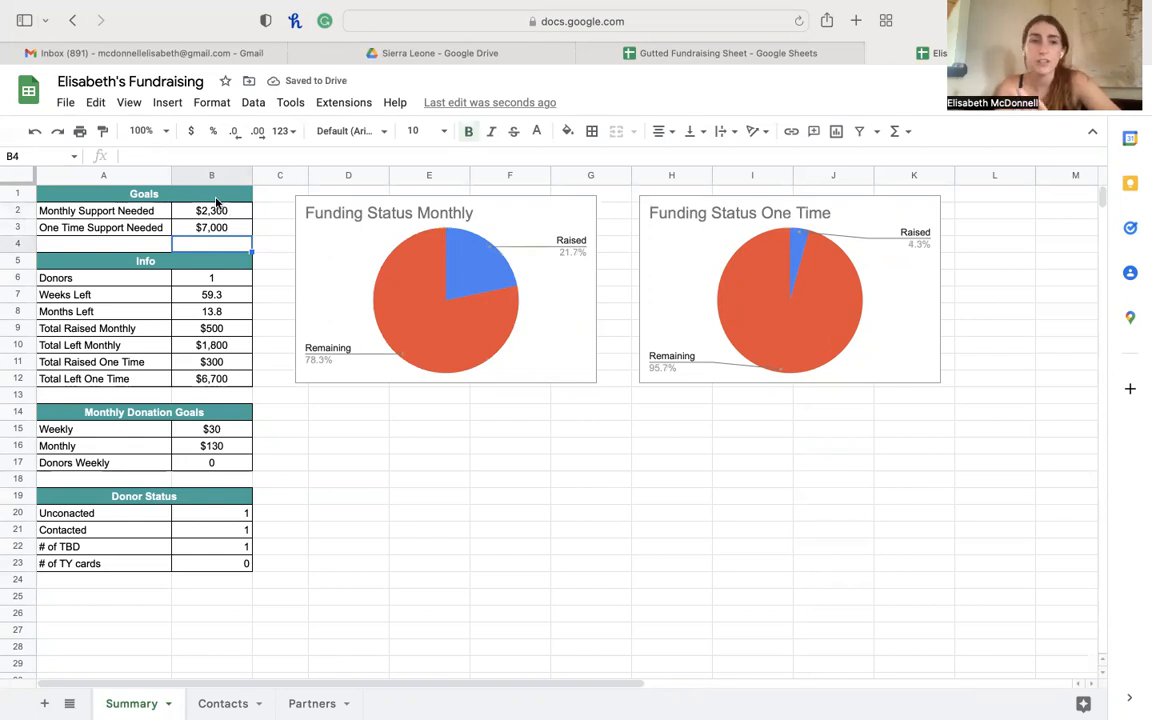
- Review the Info formulas, including Total Raised Monthly
left_click(206, 277)
key("Down")
key("Down")
key("Down")
key("Down")
key("Down")
key("Down")
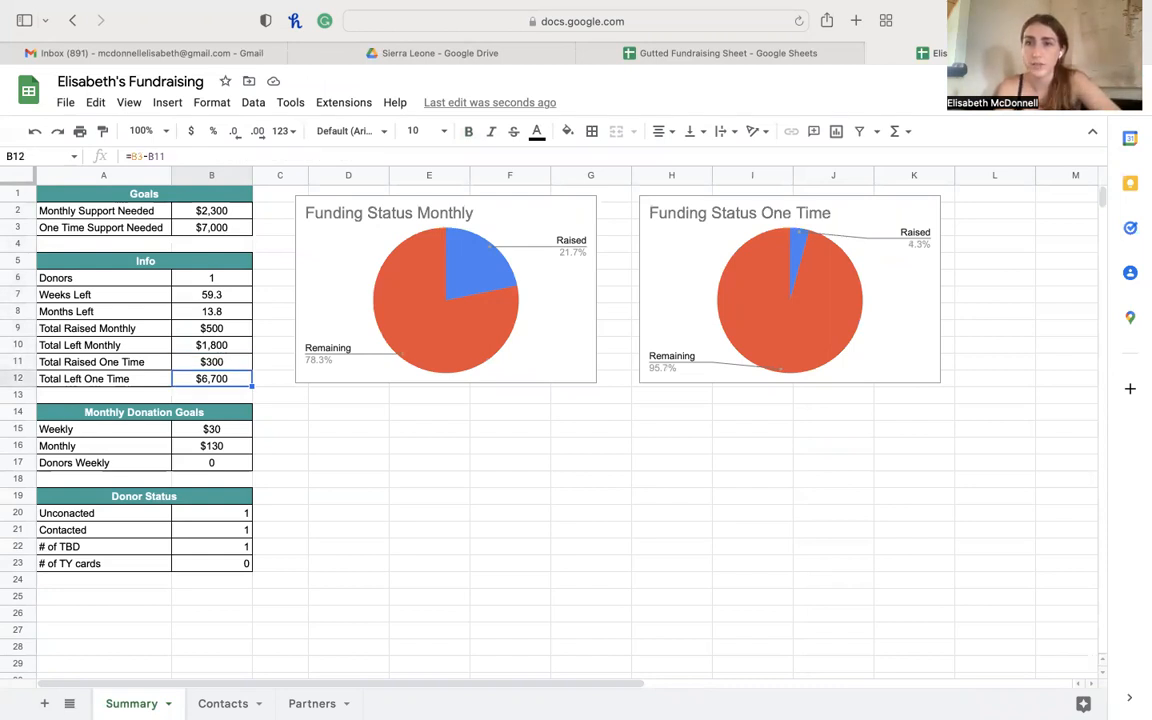
key("Up")
key("Up")
key("Up")
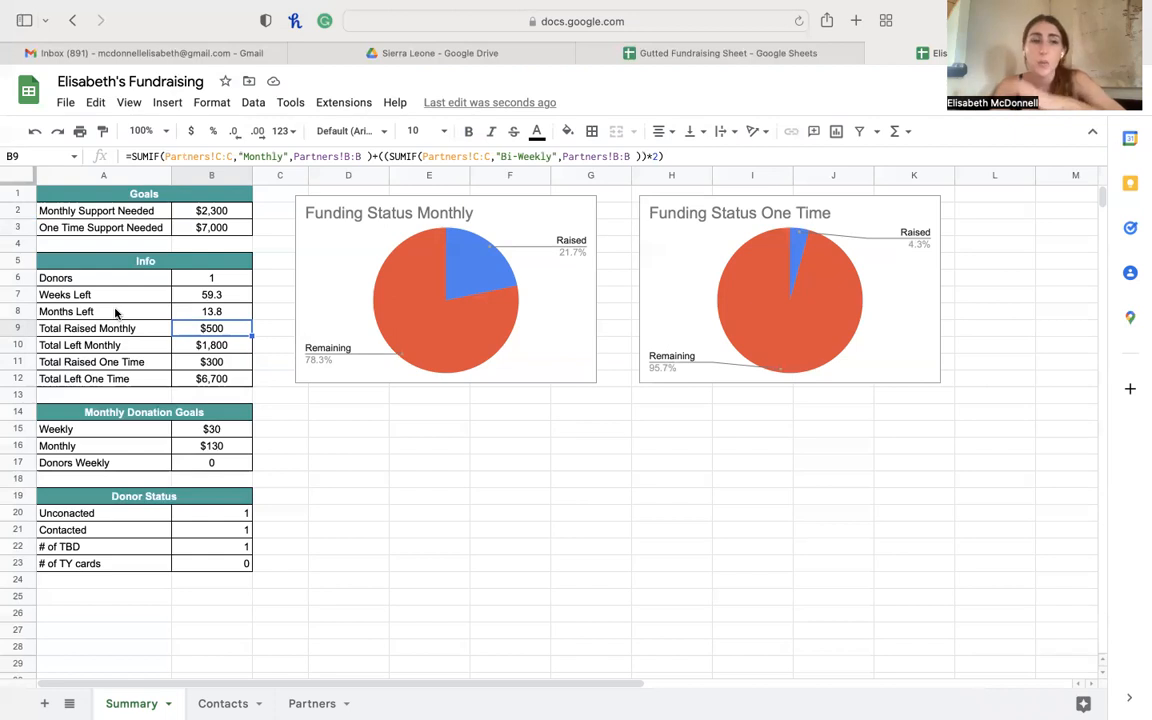
- Change the Weeks Left formula's deadline day in B7 to 25
left_click(203, 294)
left_click(88, 295)
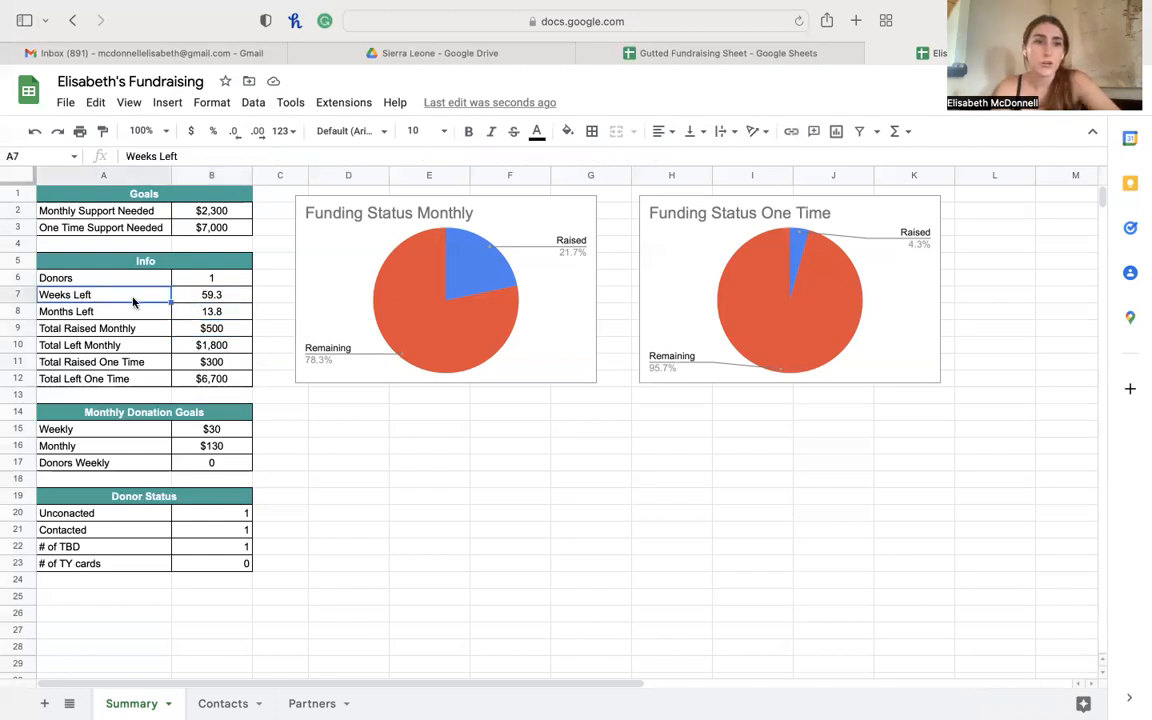
left_click(127, 314)
left_click(209, 296)
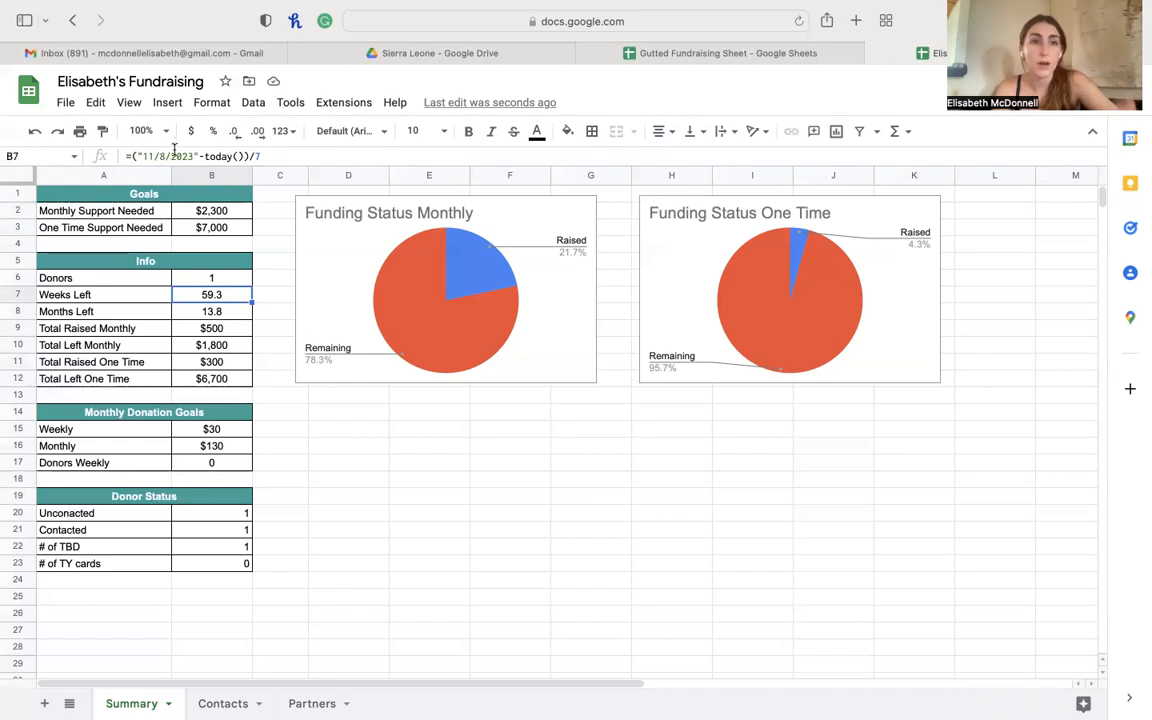
left_click(150, 156)
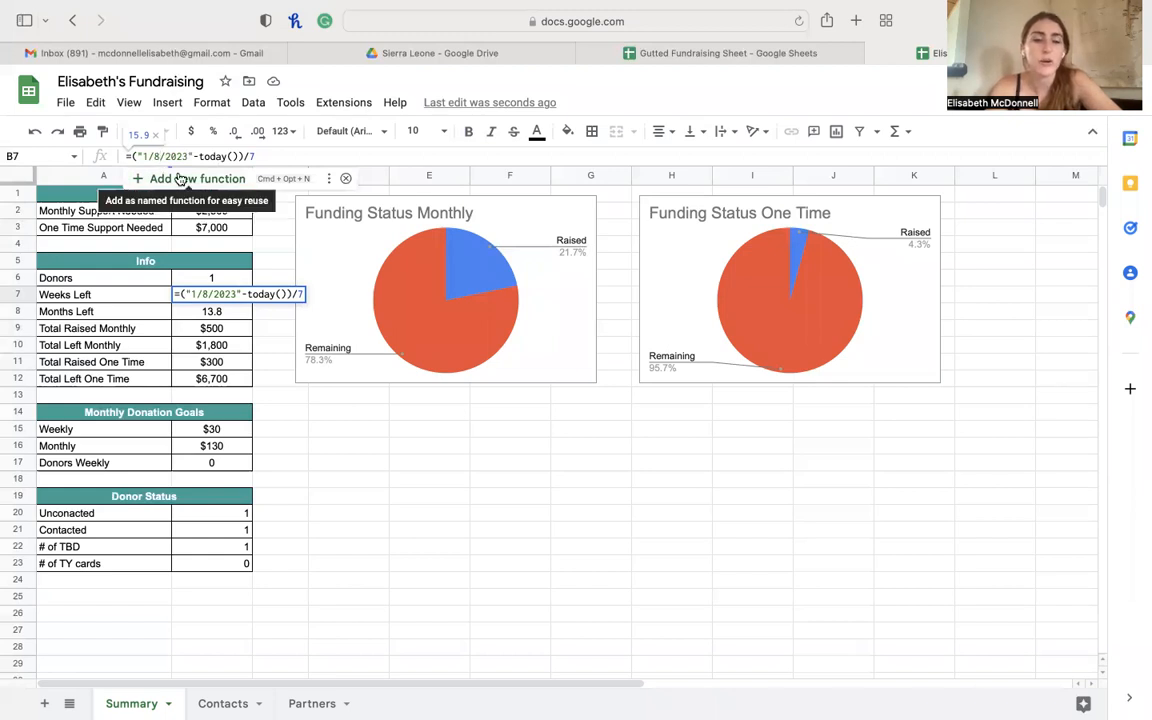
key("BackSpace")
type("25")
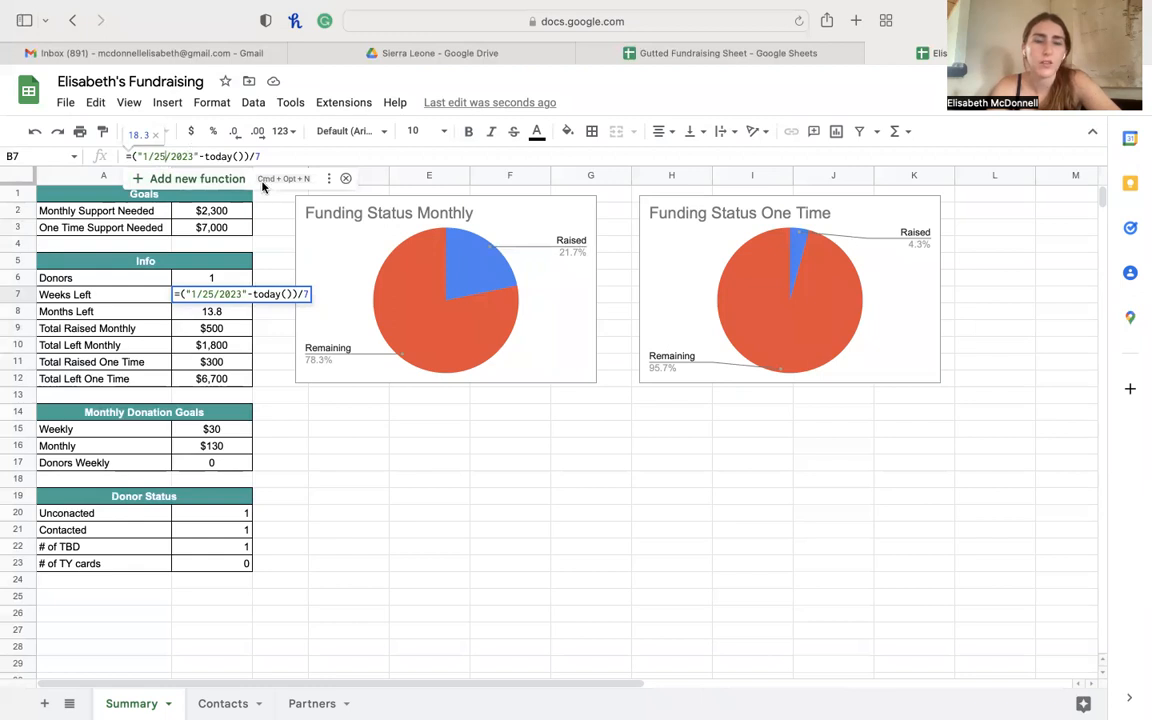
key("Return")
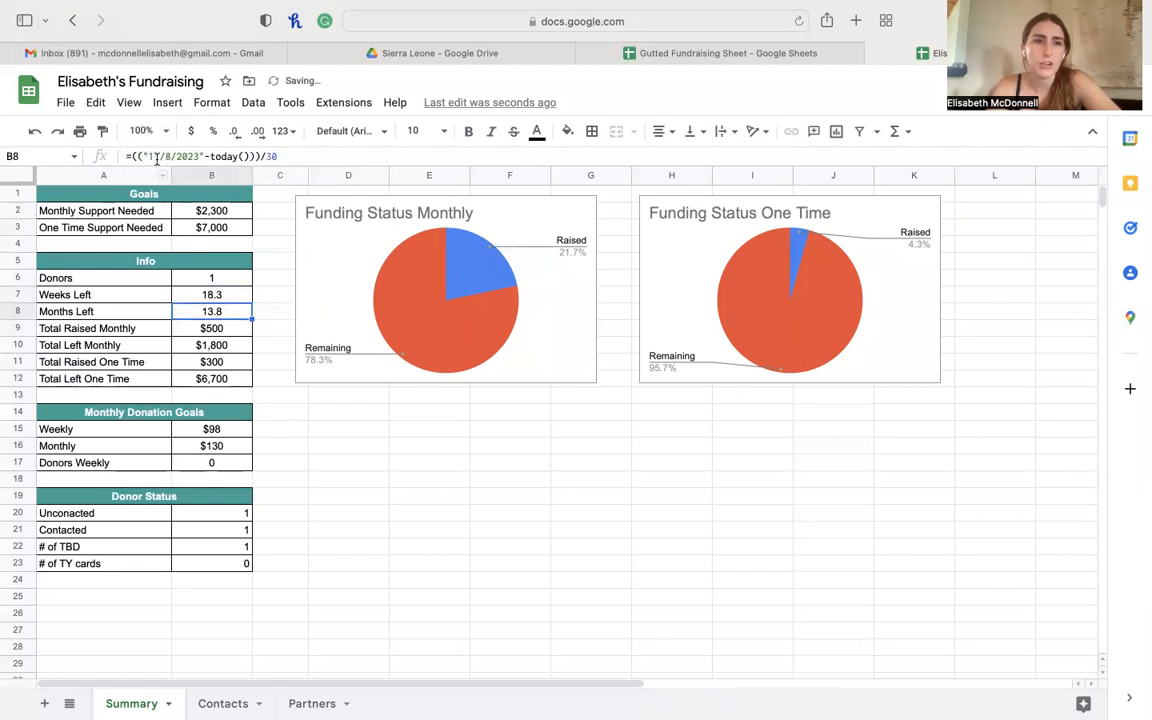
- Change the Months Left deadline in B8 to 1/23/2023, then recheck both formulas
left_click(152, 157)
key("BackSpace")
key("BackSpace")
type("1")
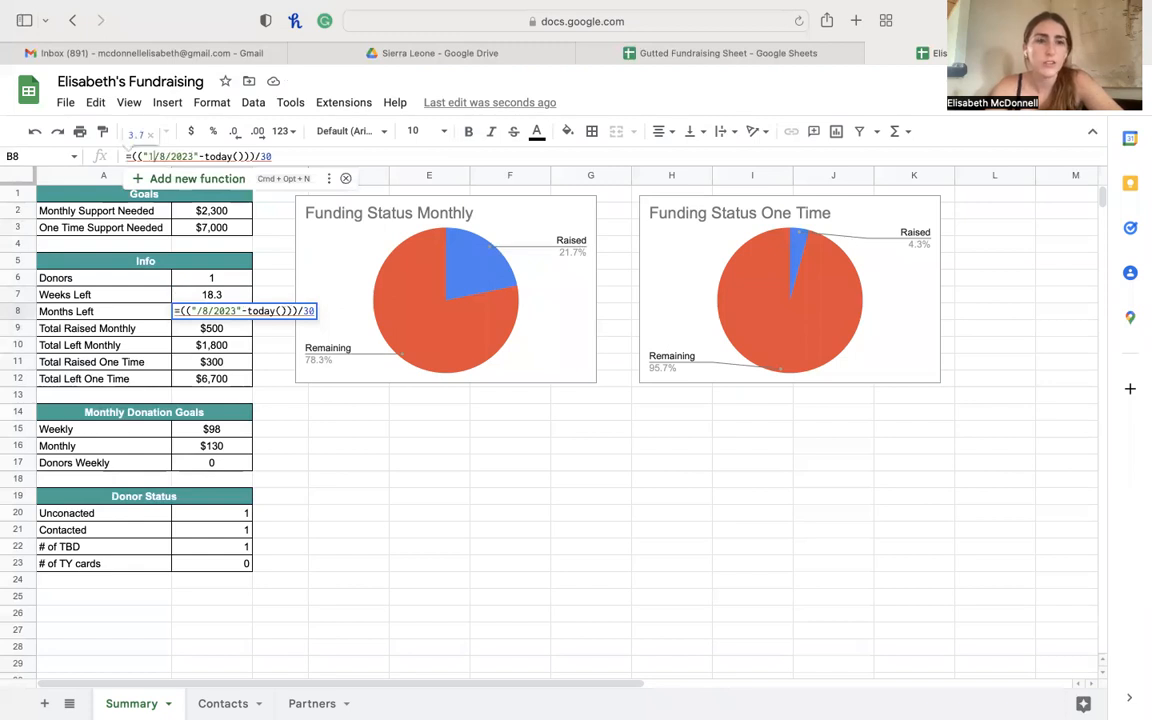
key("BackSpace")
type("23")
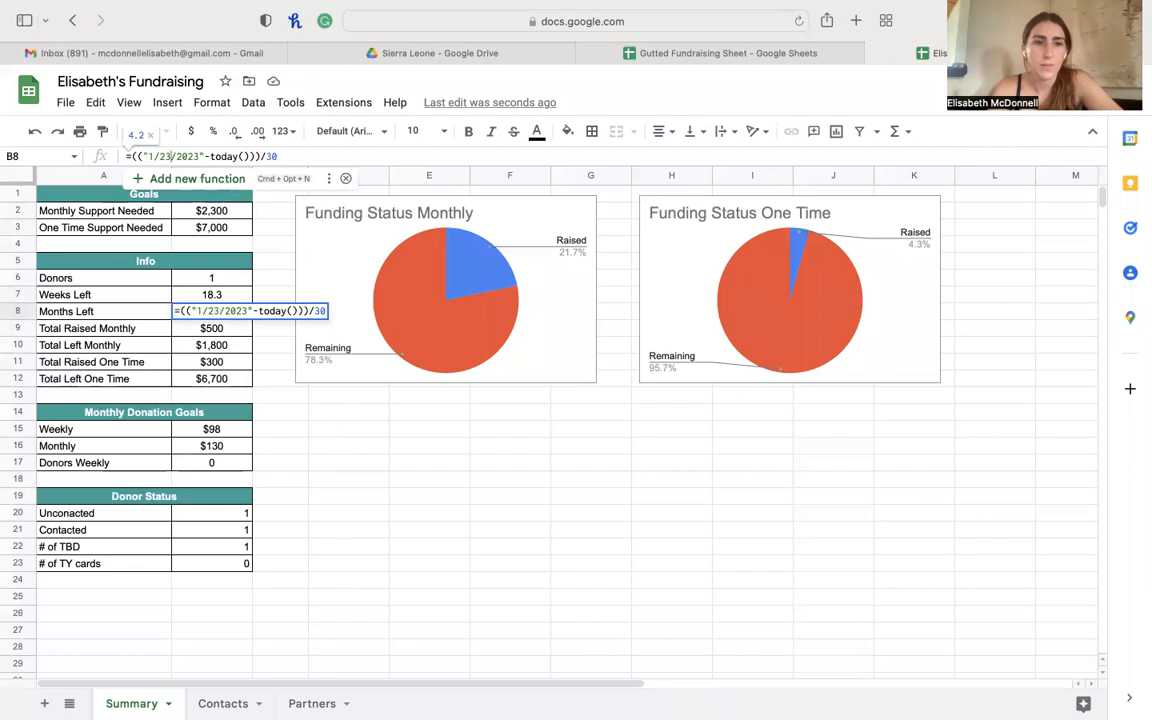
key("Return")
left_click(213, 295)
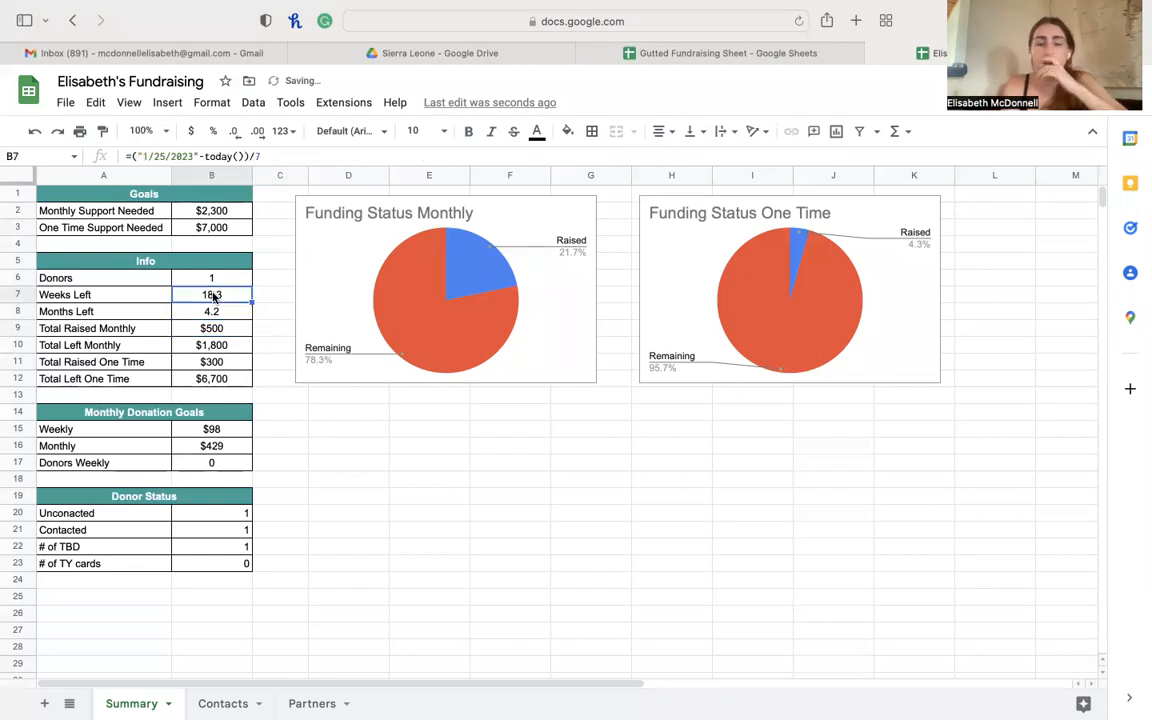
key("Down")
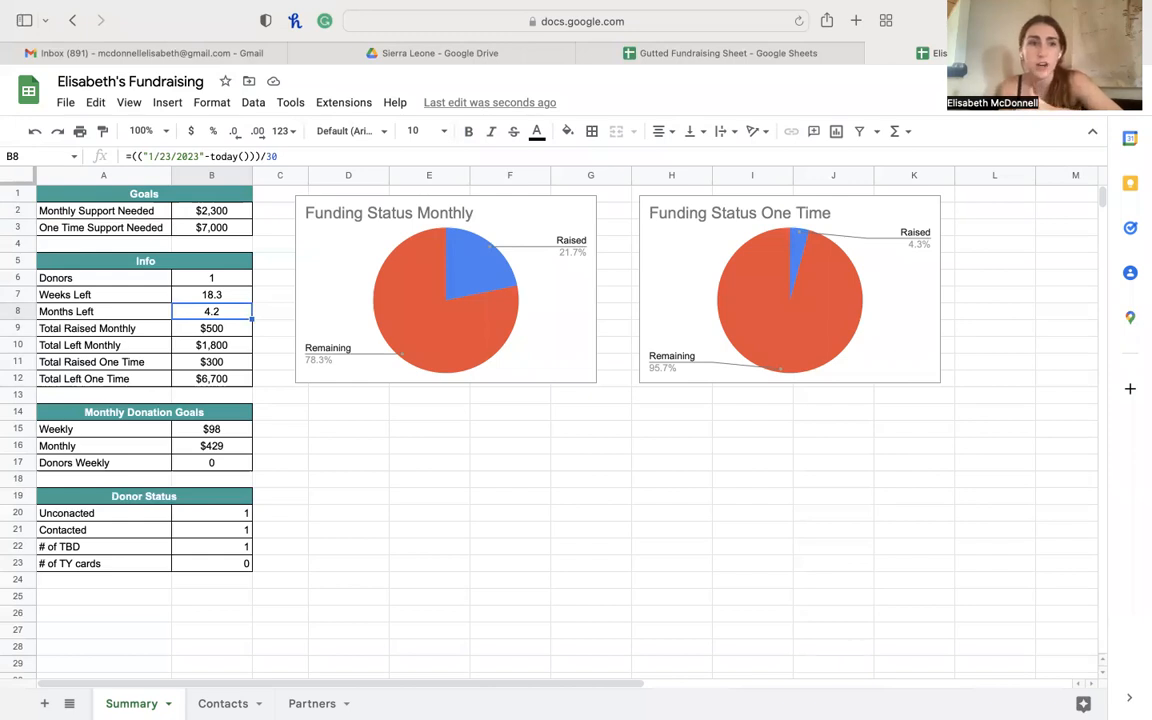
left_click(146, 193)
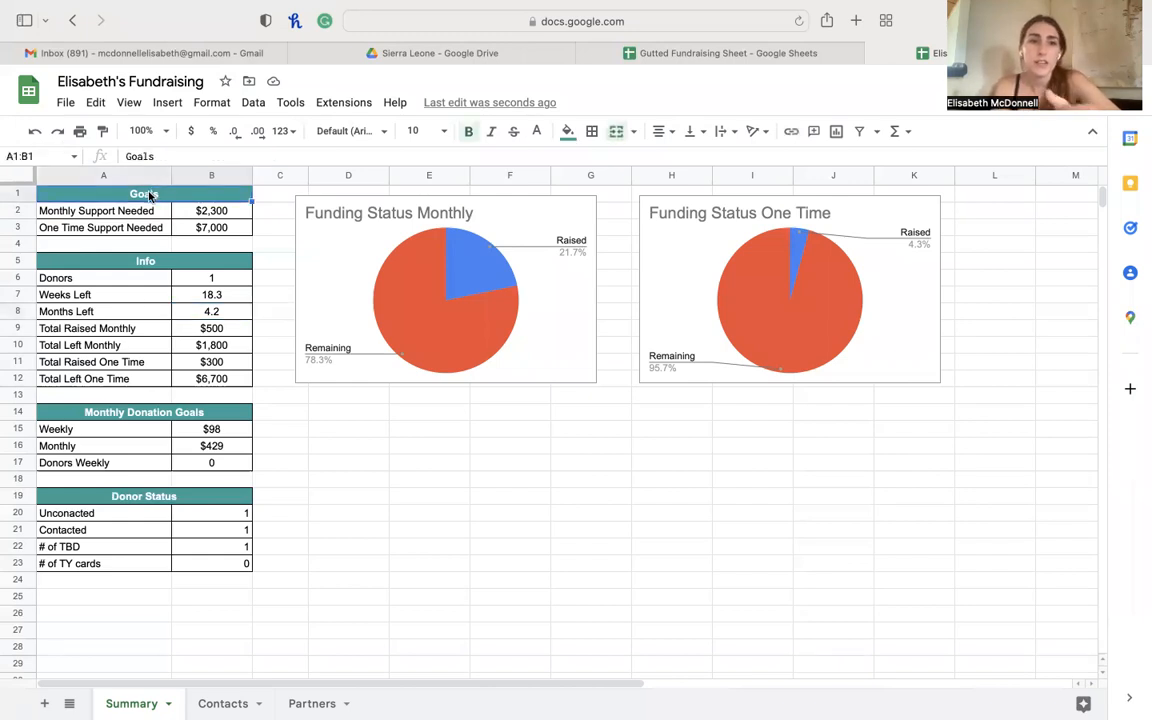
left_click(155, 260)
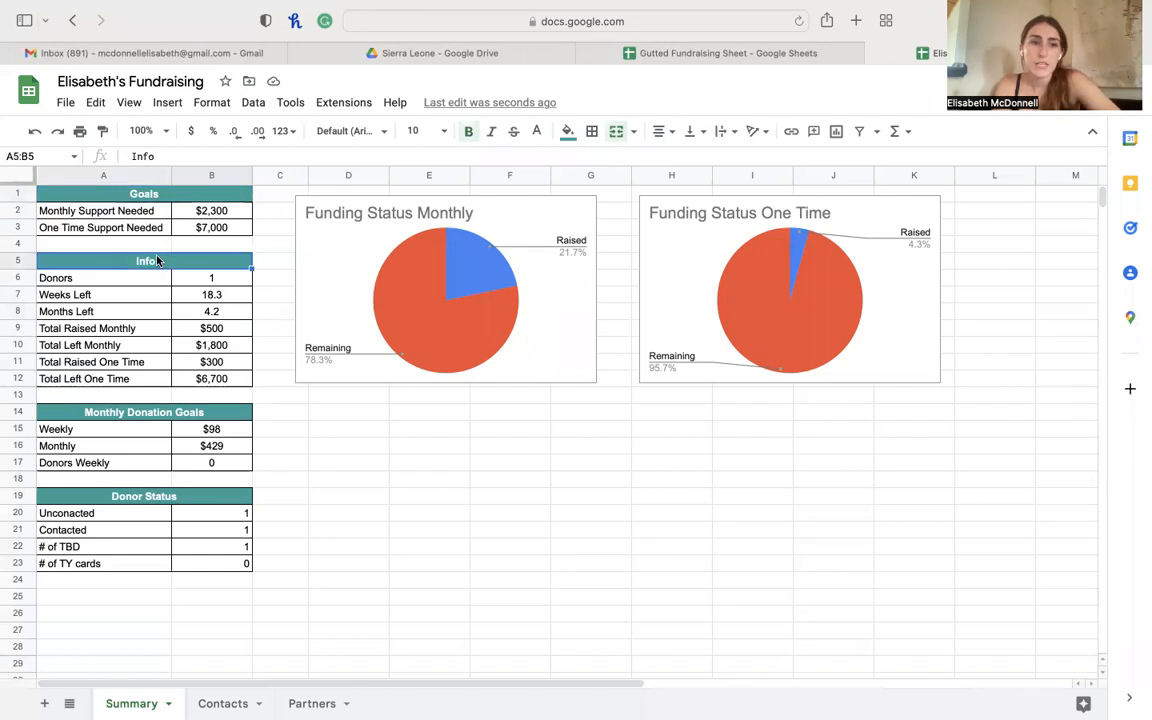
left_click(229, 282)
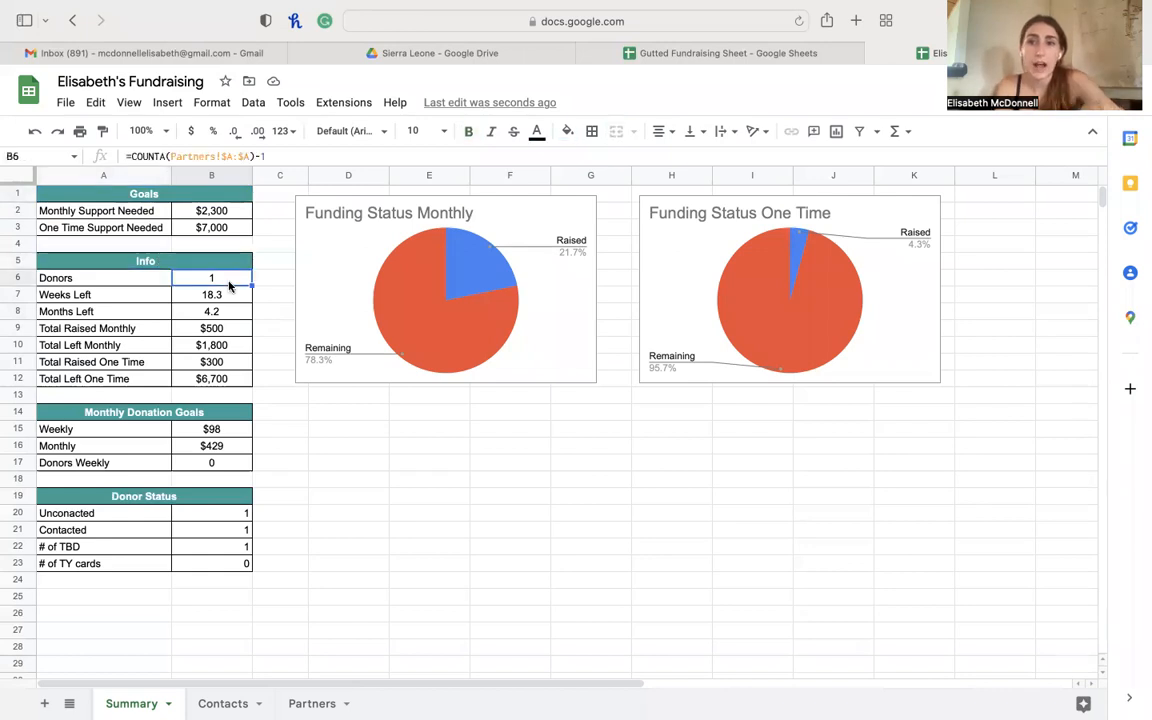
key("Down")
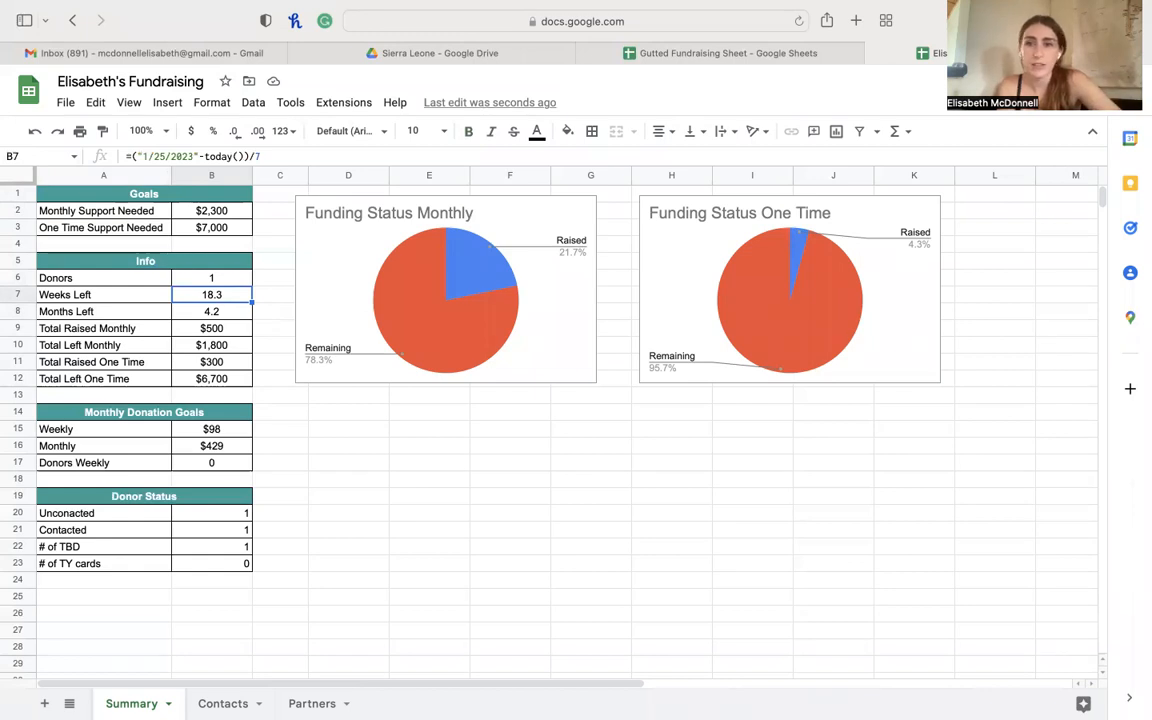
key("Down")
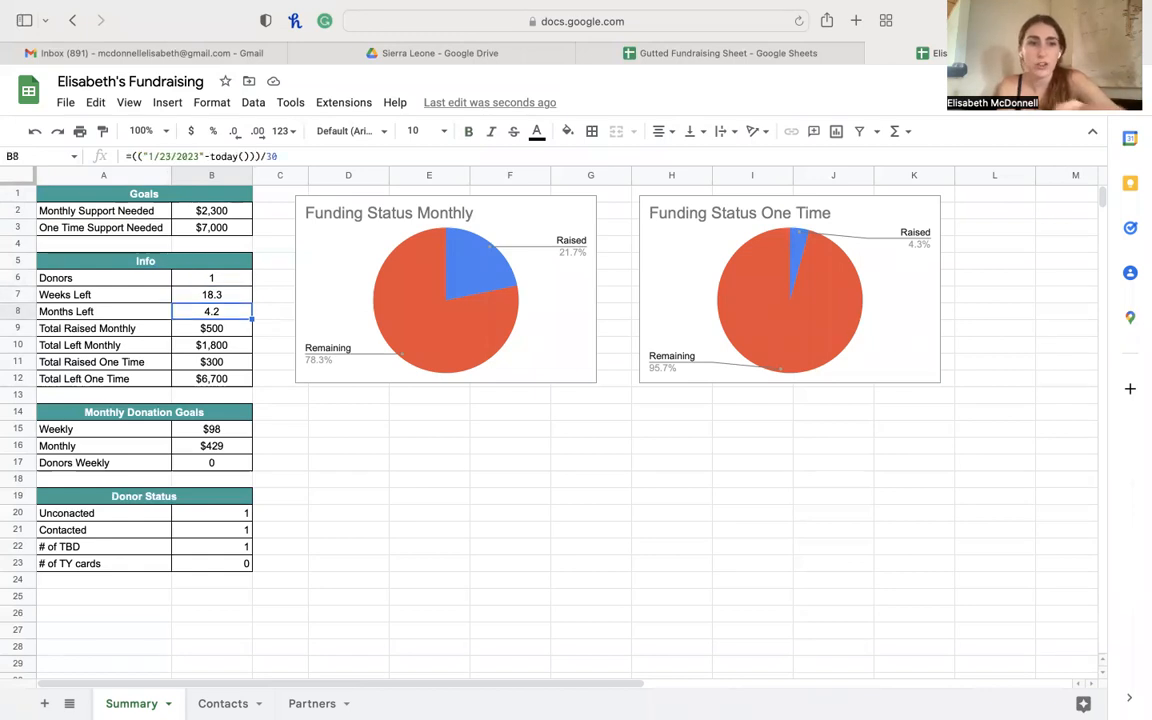
key("Down")
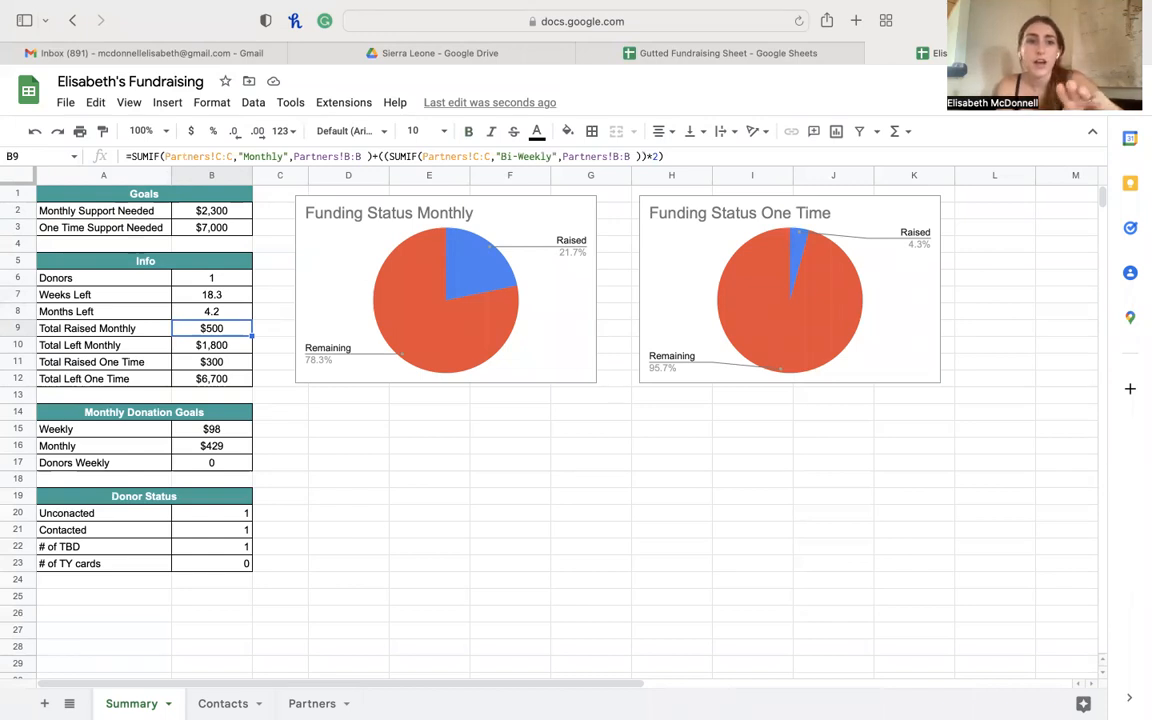
key("Down")
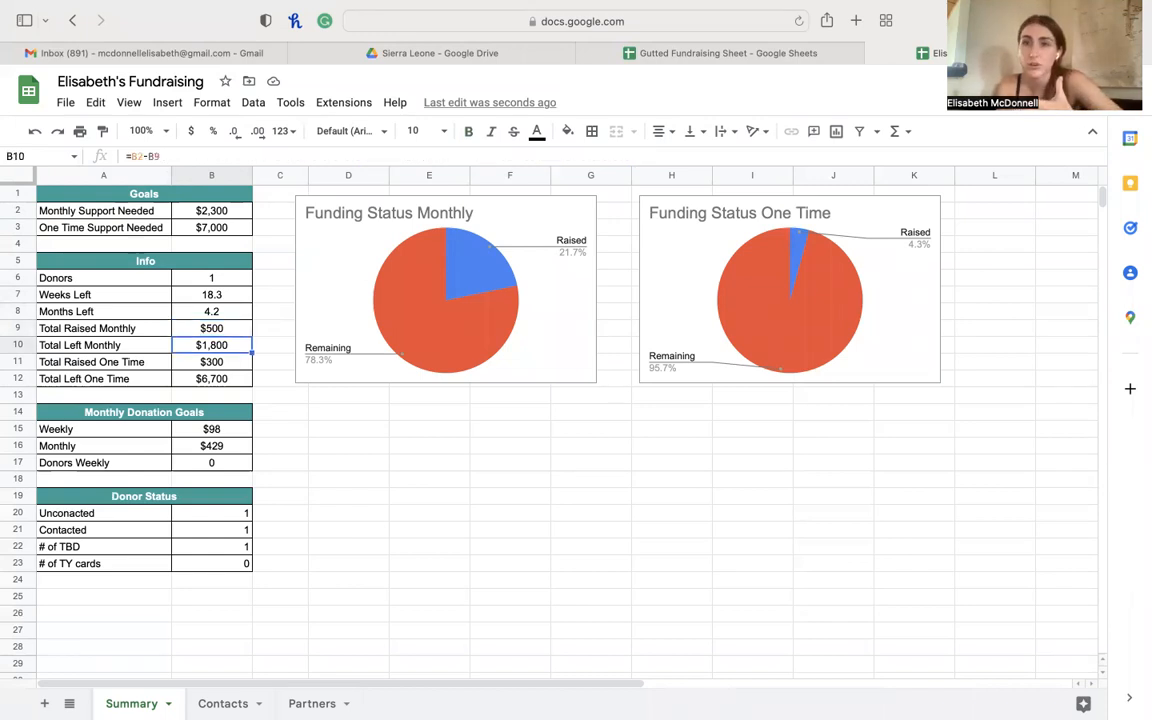
key("Down")
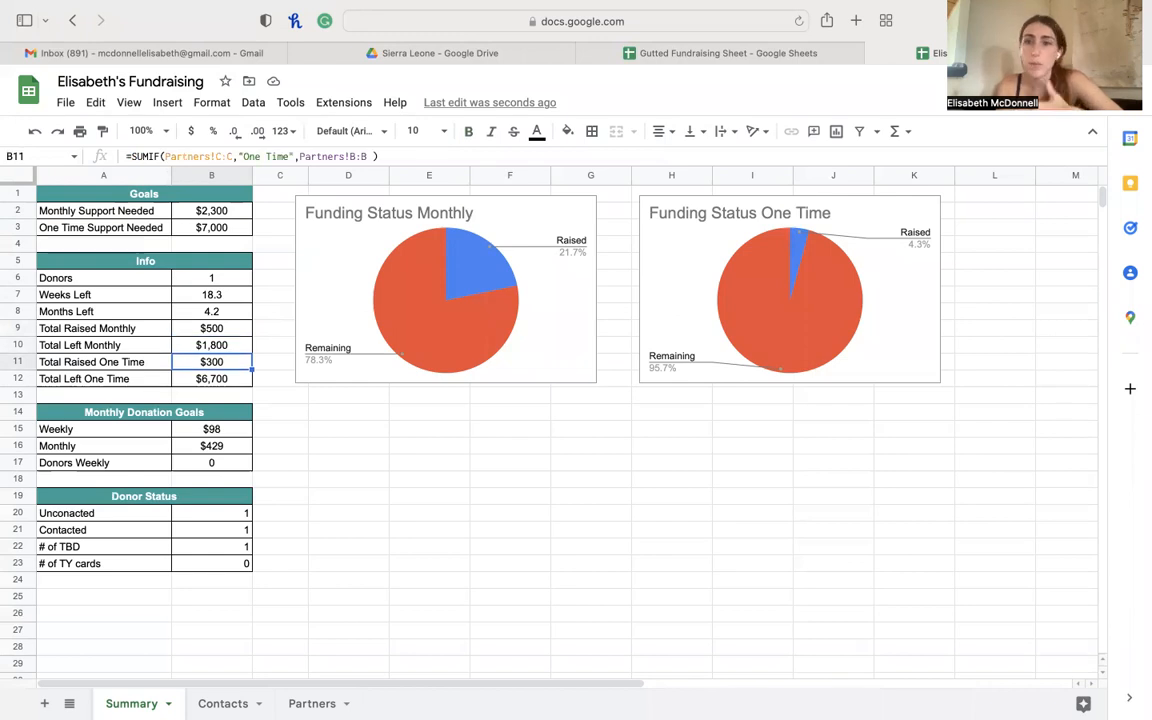
key("Down")
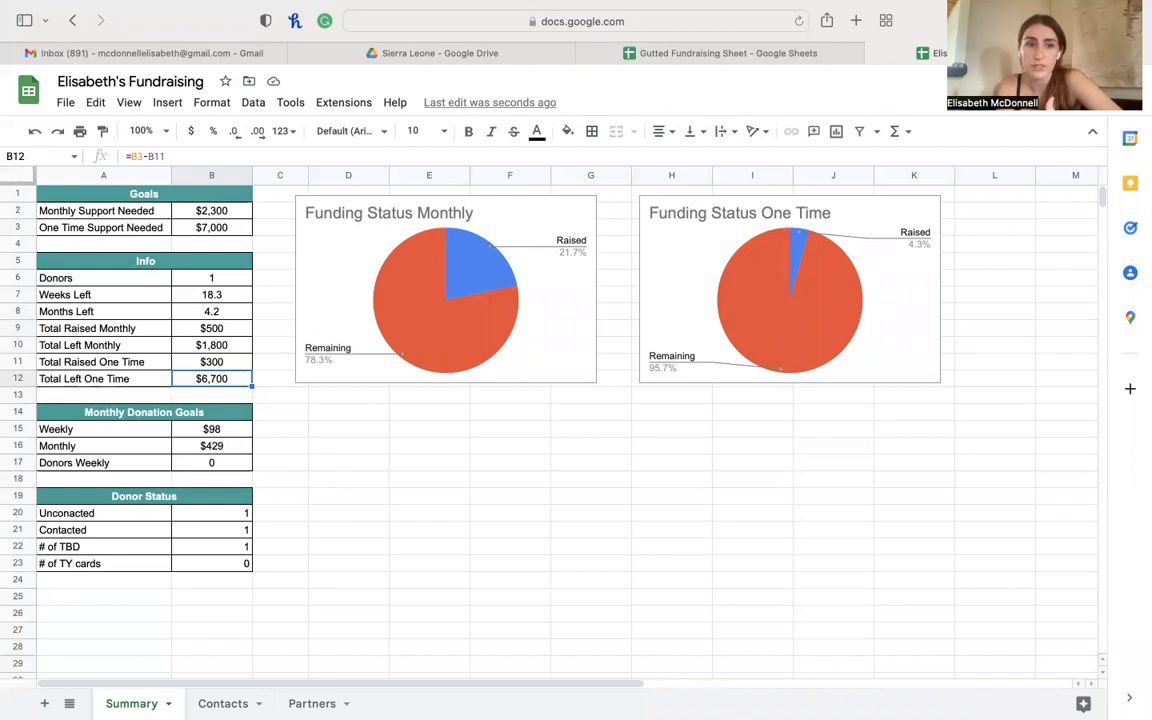
left_click(542, 224)
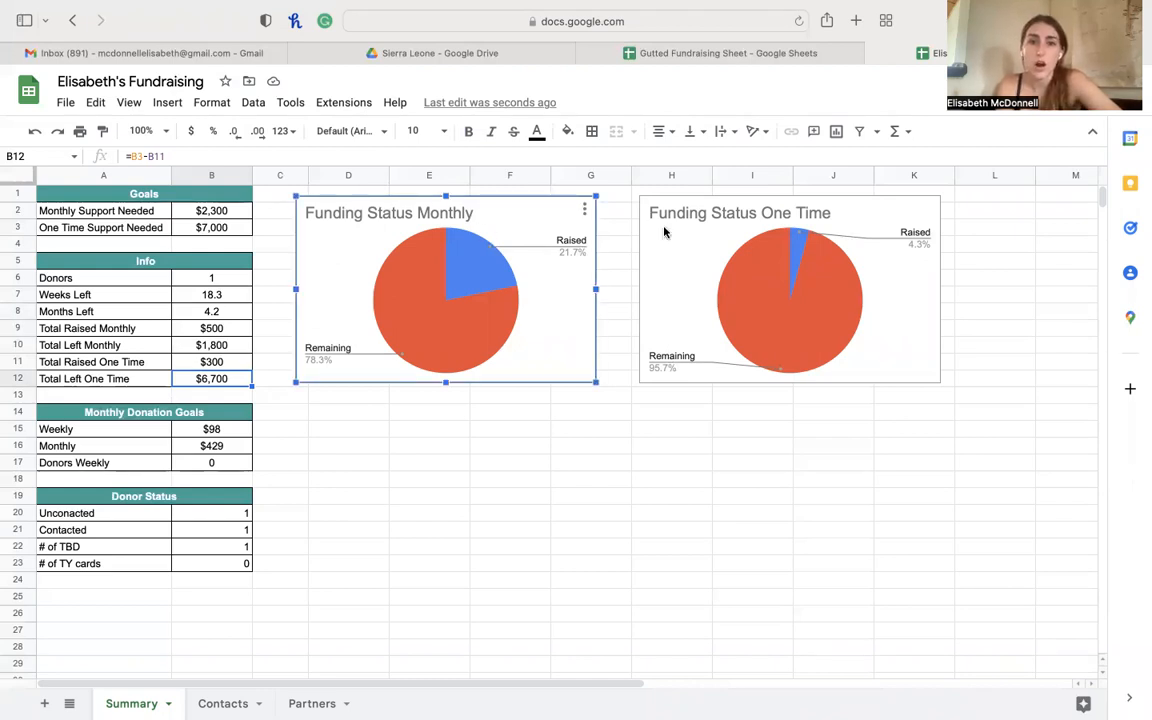
left_click(838, 216)
left_click(522, 212)
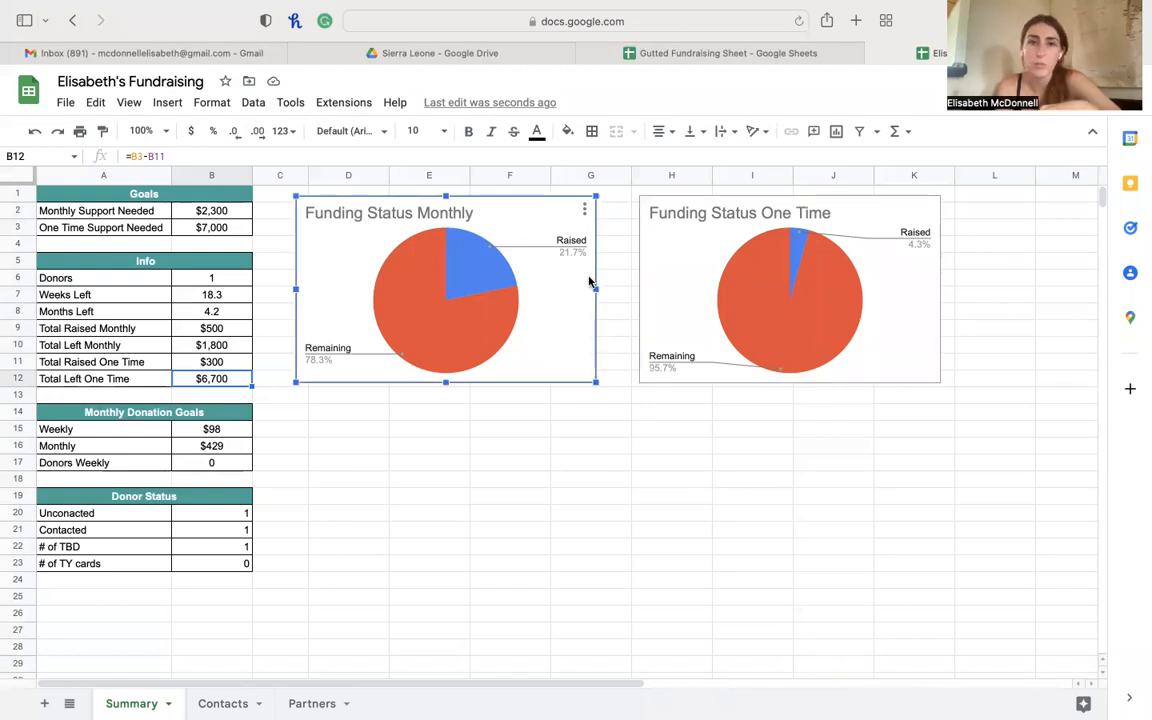
left_click(846, 257)
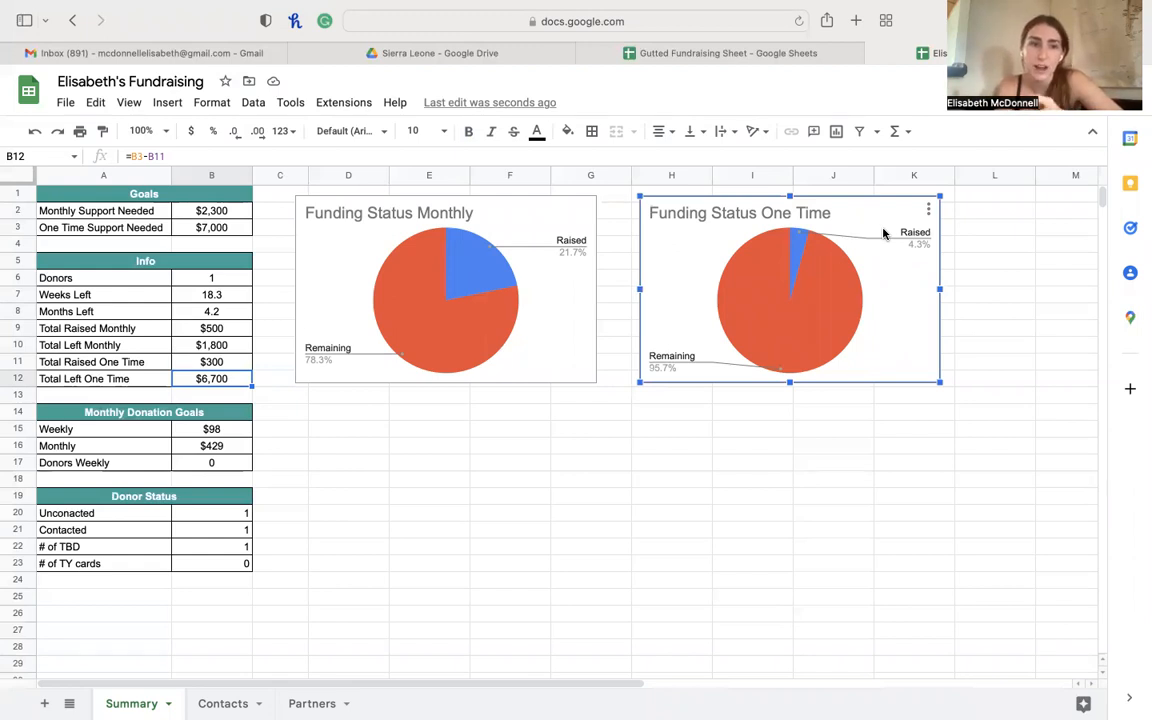
left_click(208, 430)
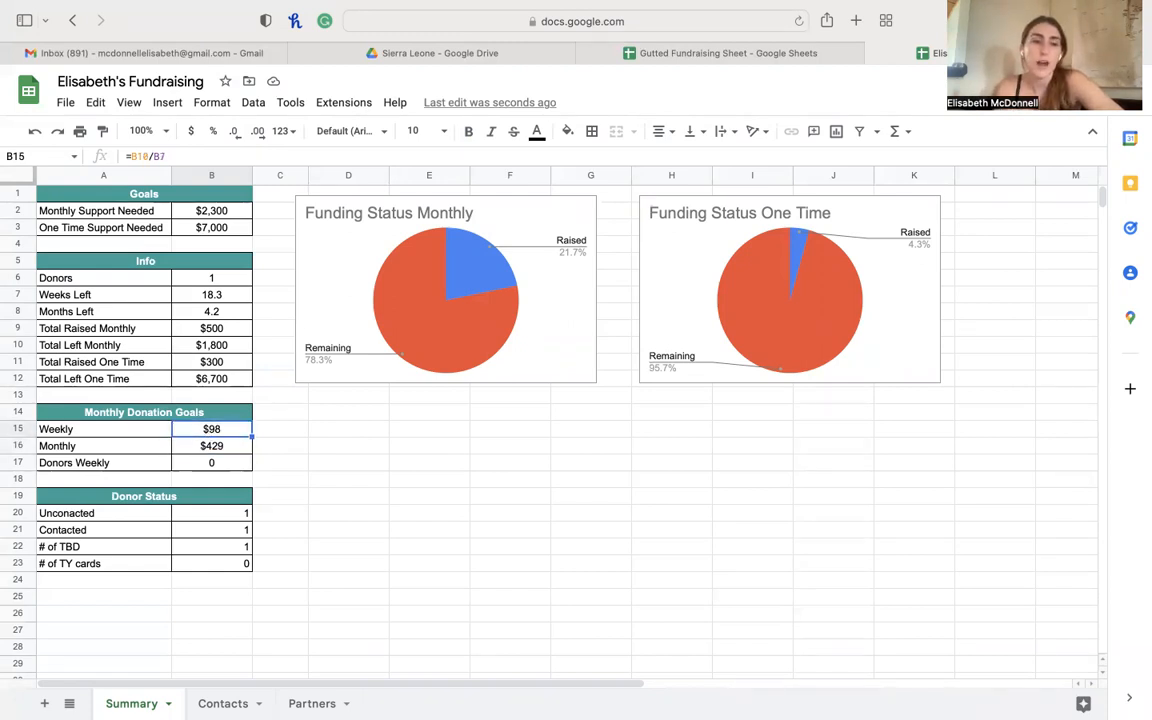
left_click(212, 446)
left_click(212, 463)
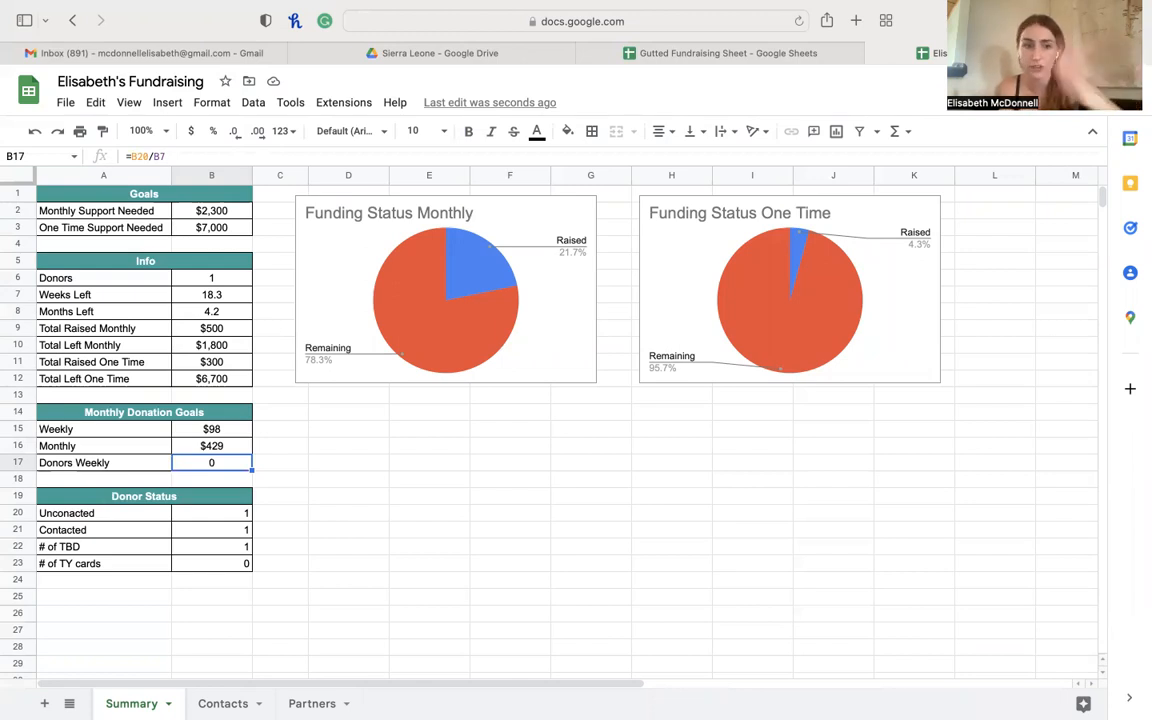
key("Down")
key("Down")
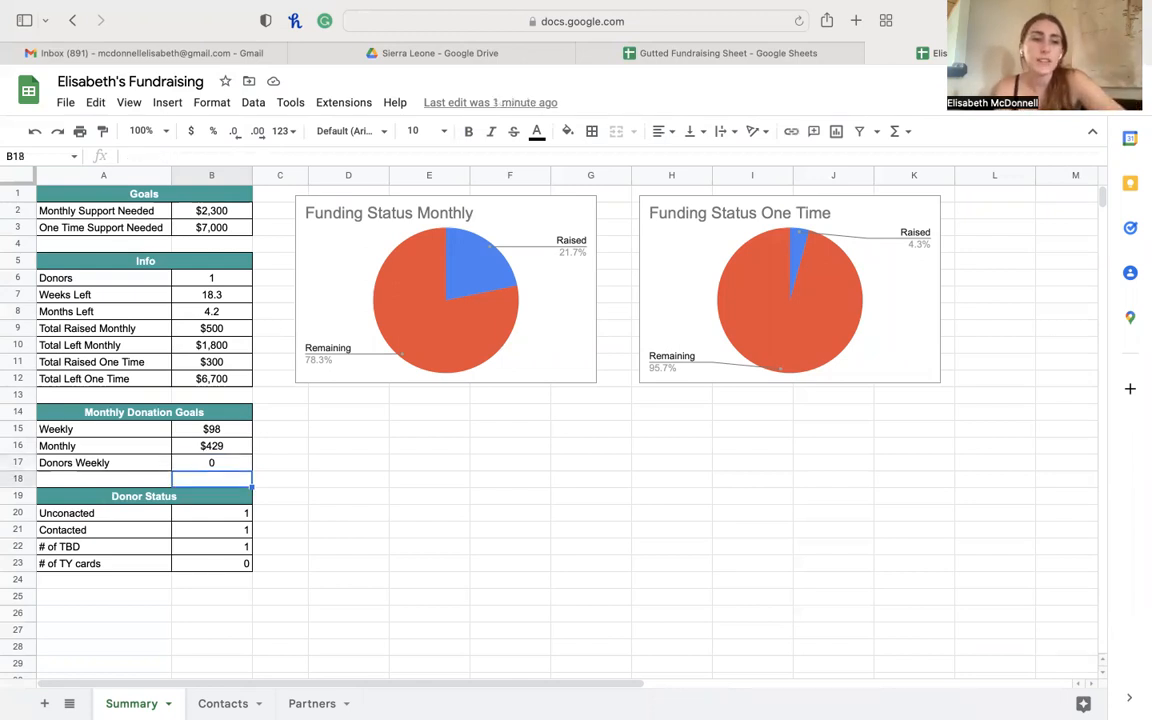
key("Down")
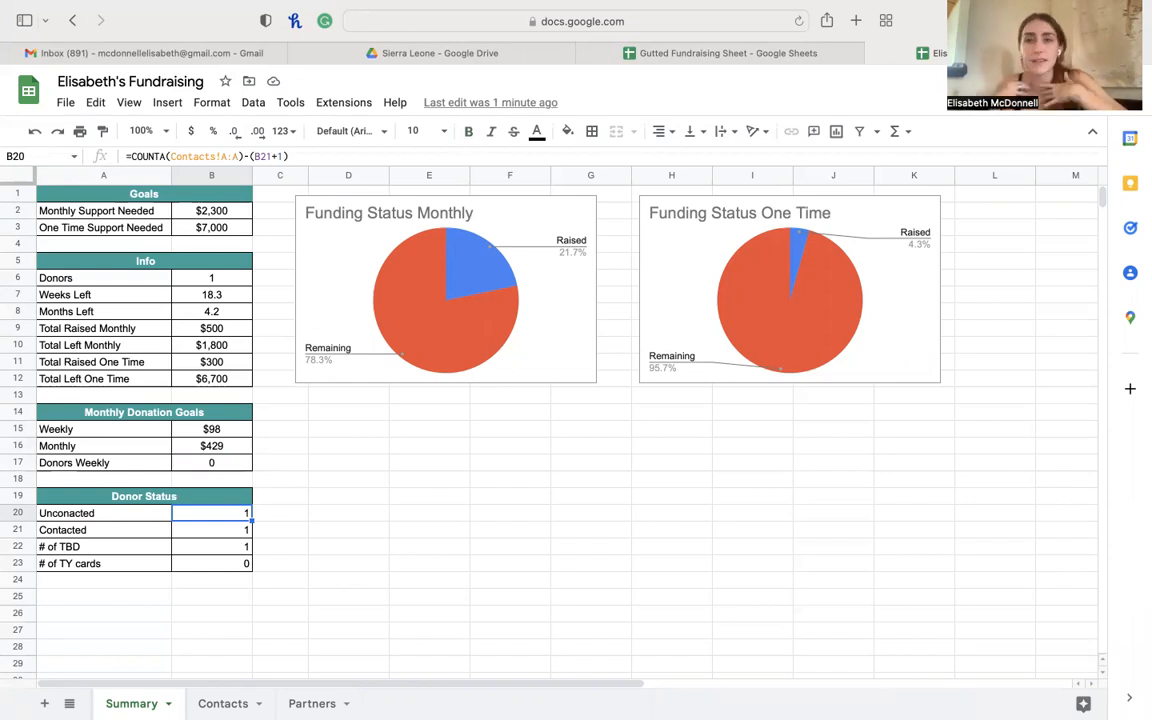
key("Down")
key("Down")
key("Down")
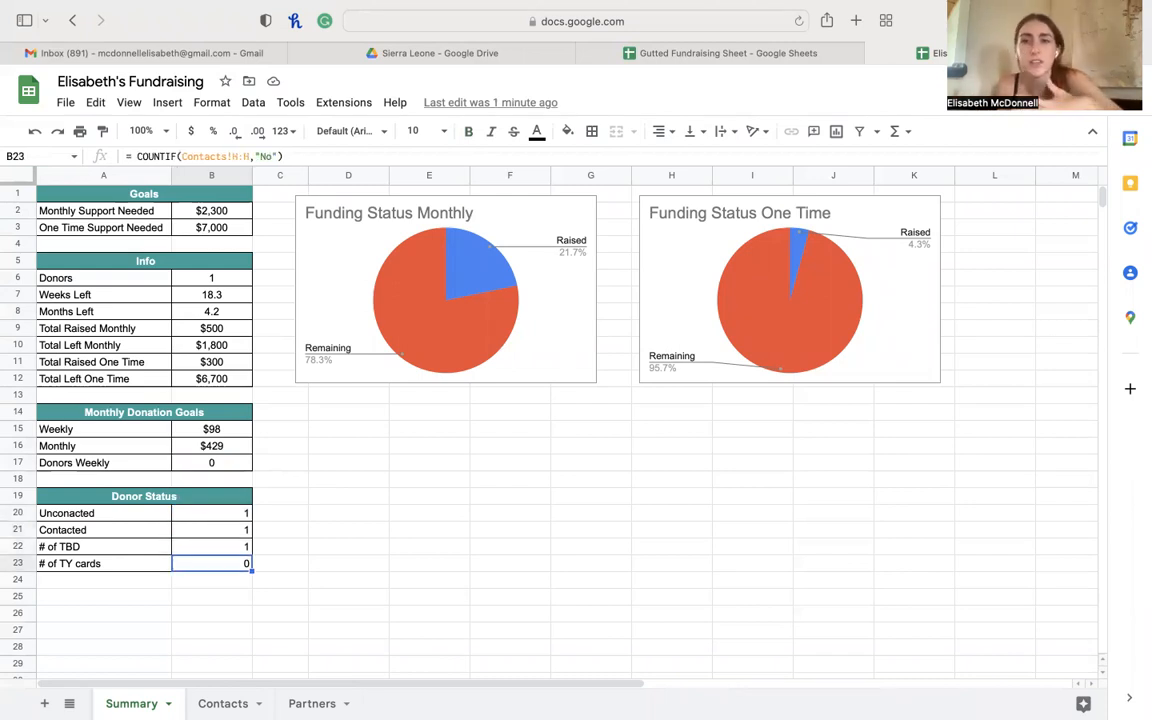
key("Up")
key("Up")
key("Up")
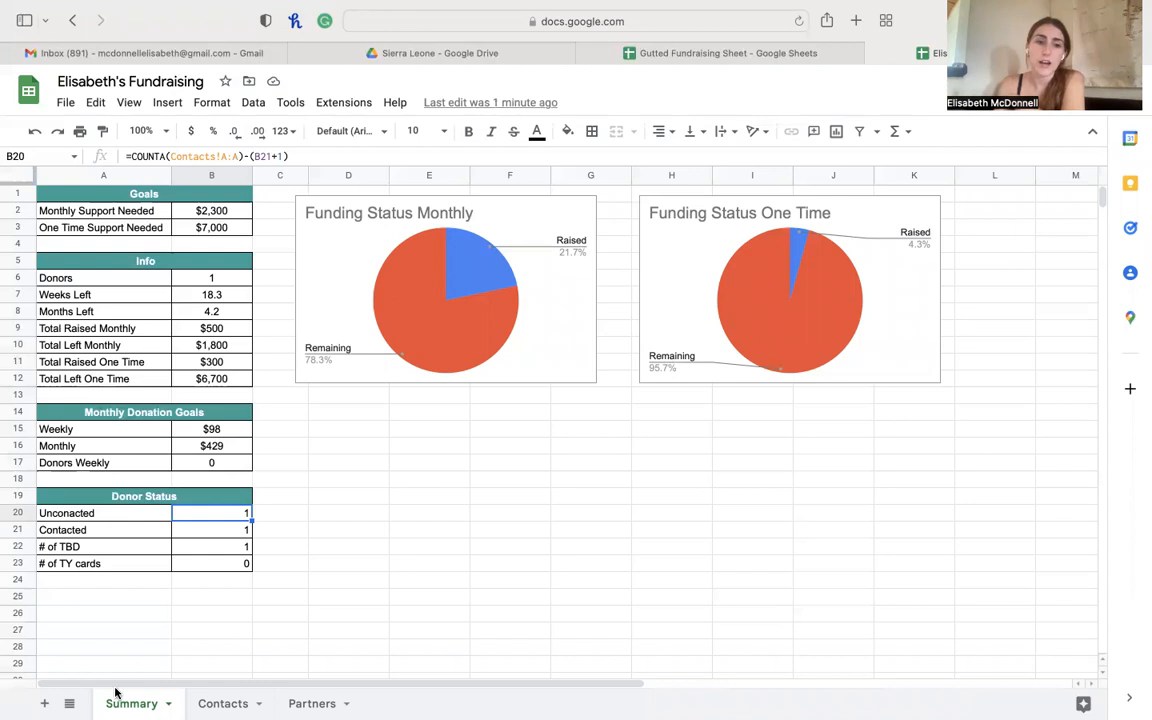
- On the Contacts sheet, fix the first contact's surname by adding the missing 'l'
left_click(224, 703)
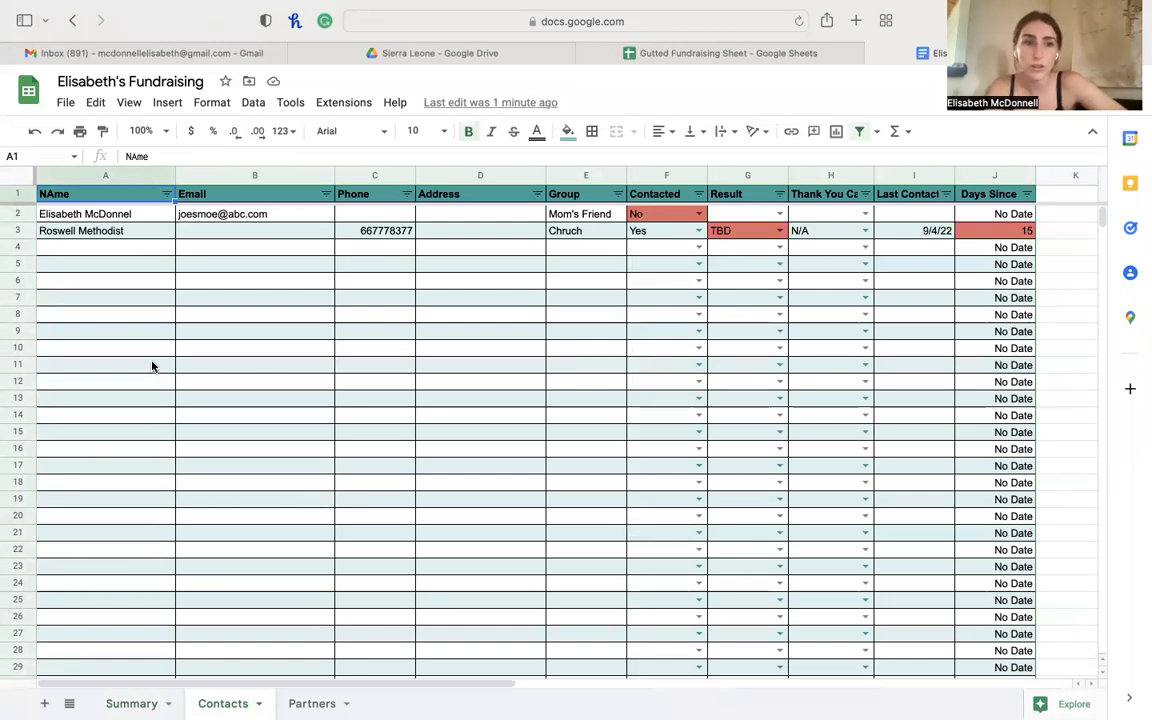
left_click(113, 252)
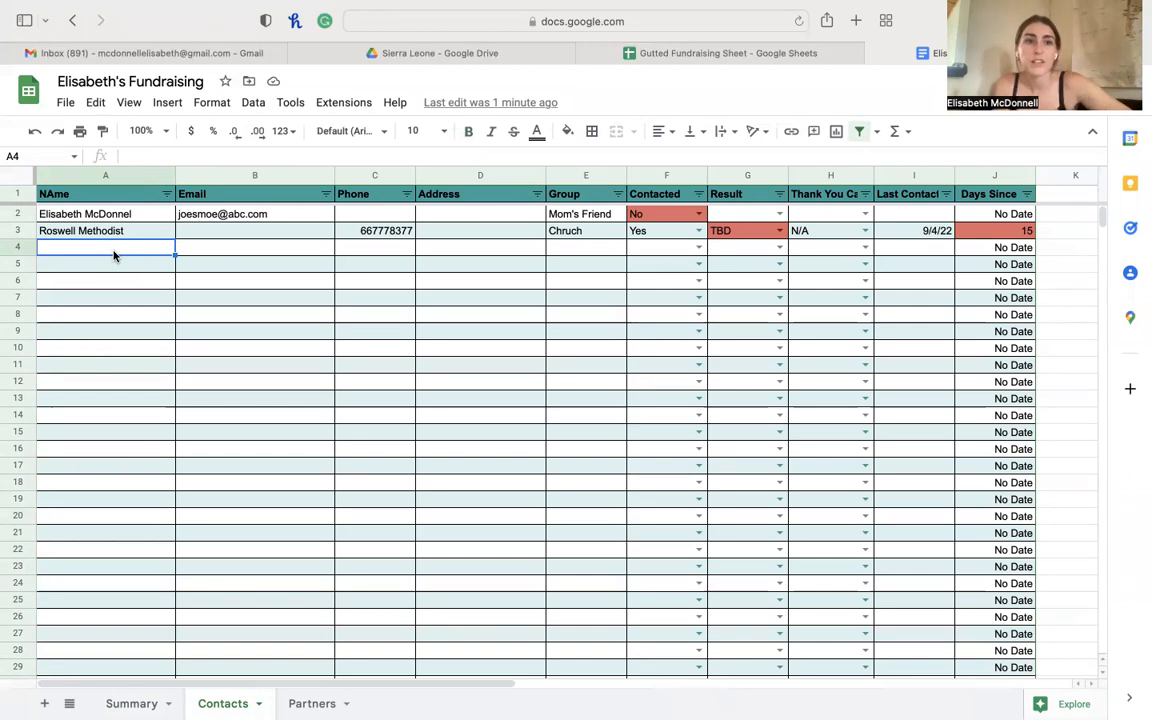
left_click(120, 216)
left_click(246, 149)
type("l")
left_click(111, 238)
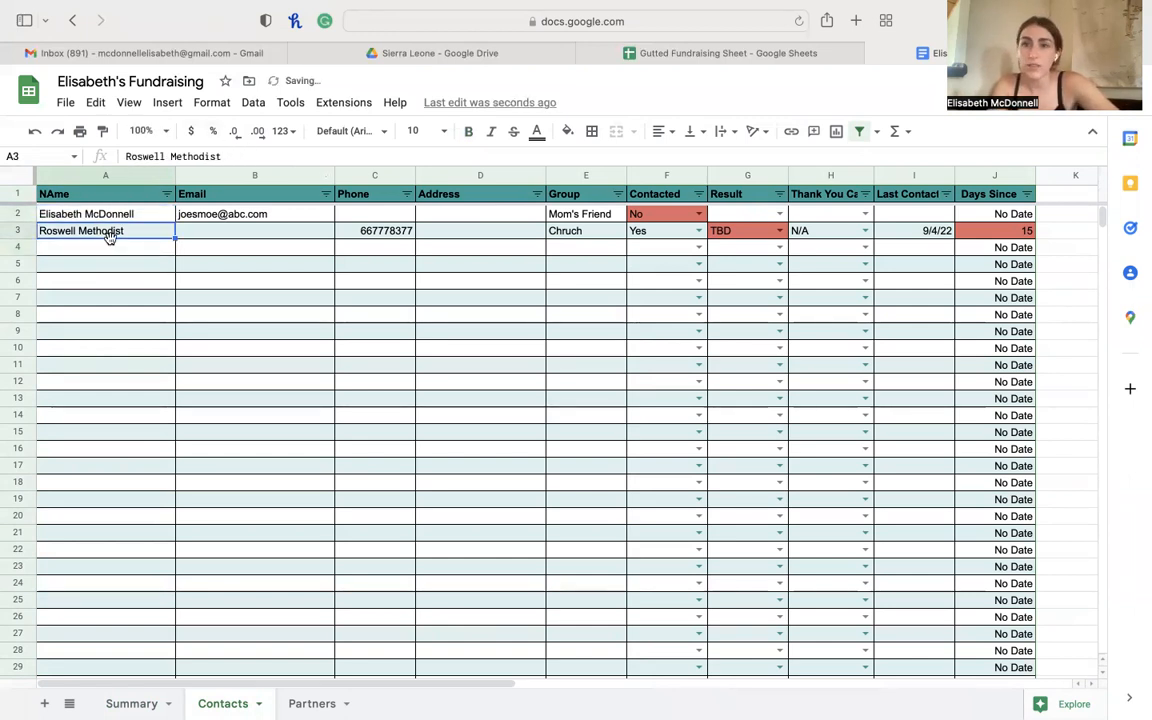
- Enter a new contact's name in A4 and move across to its Group cell
key("Down")
type("JOe S")
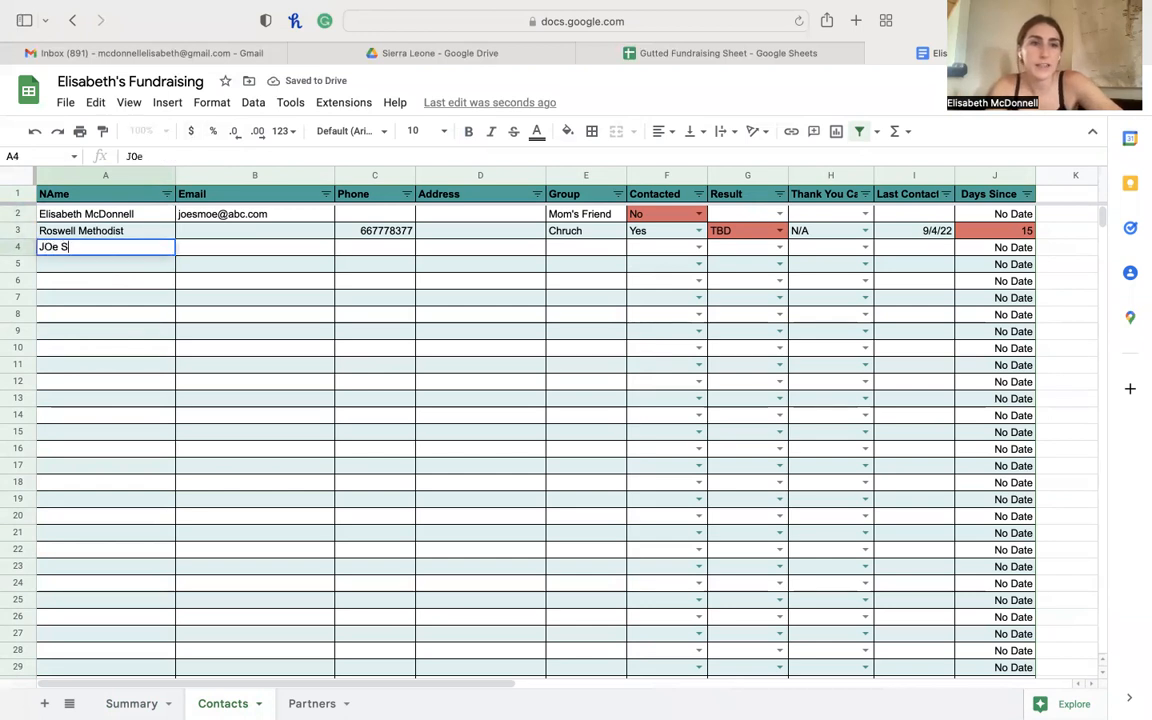
type("moe")
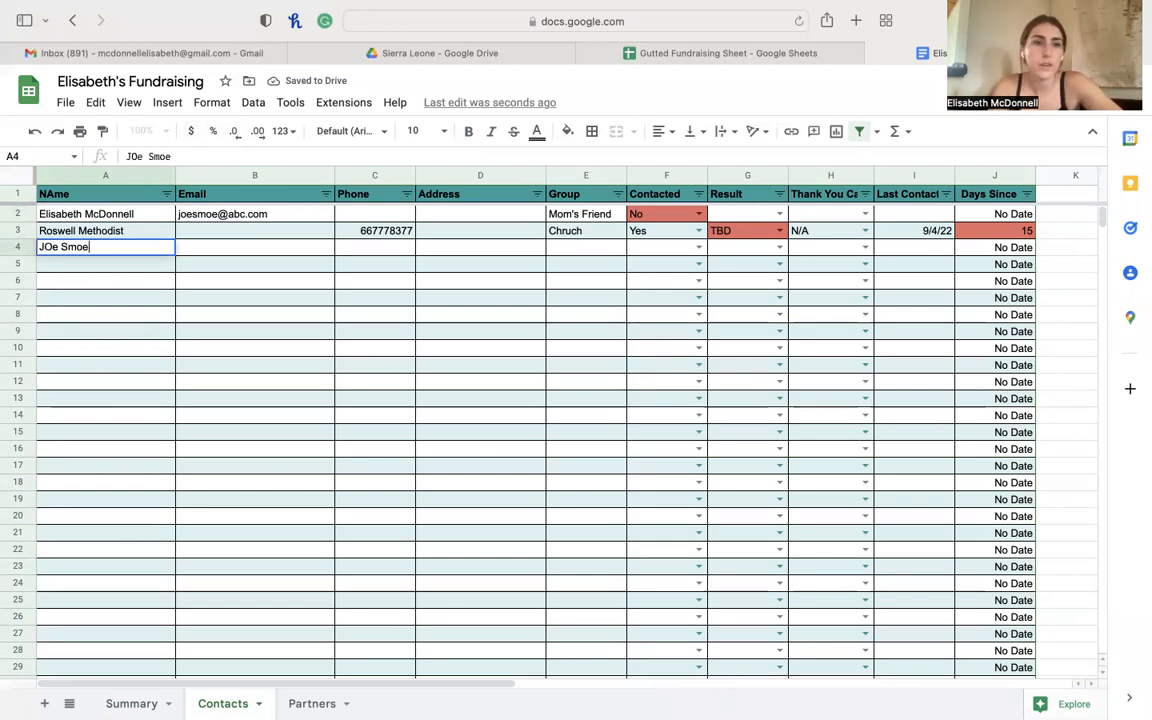
left_click(283, 251)
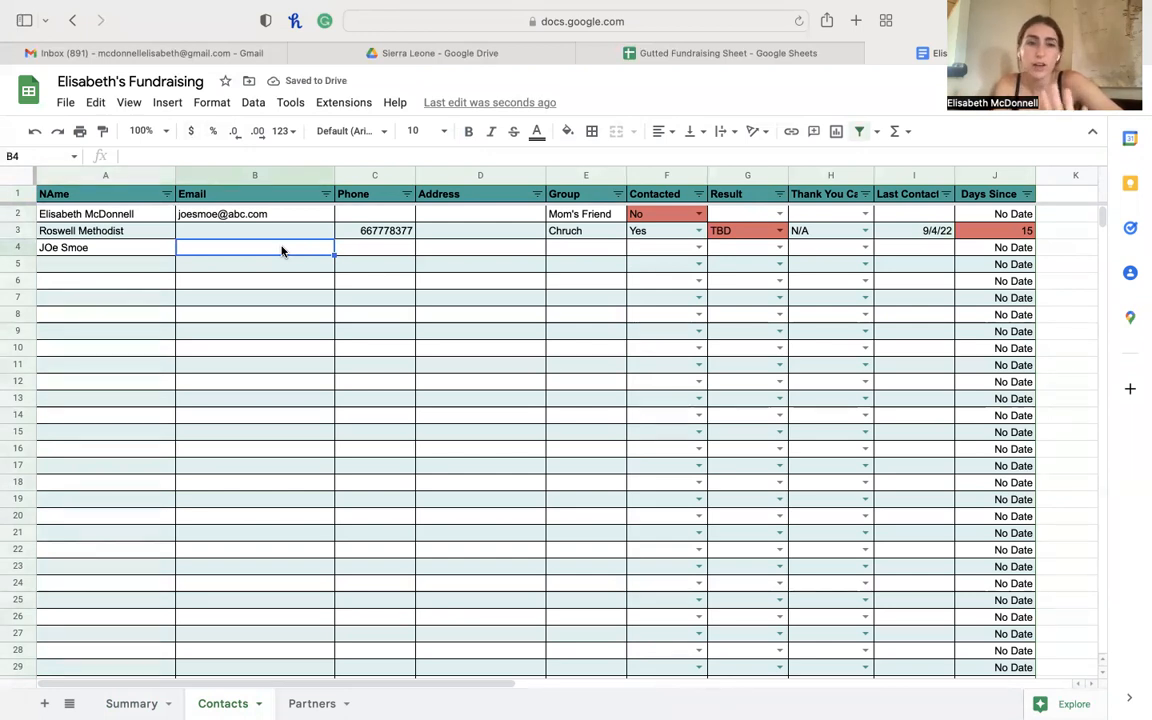
key("Tab")
key("Tab")
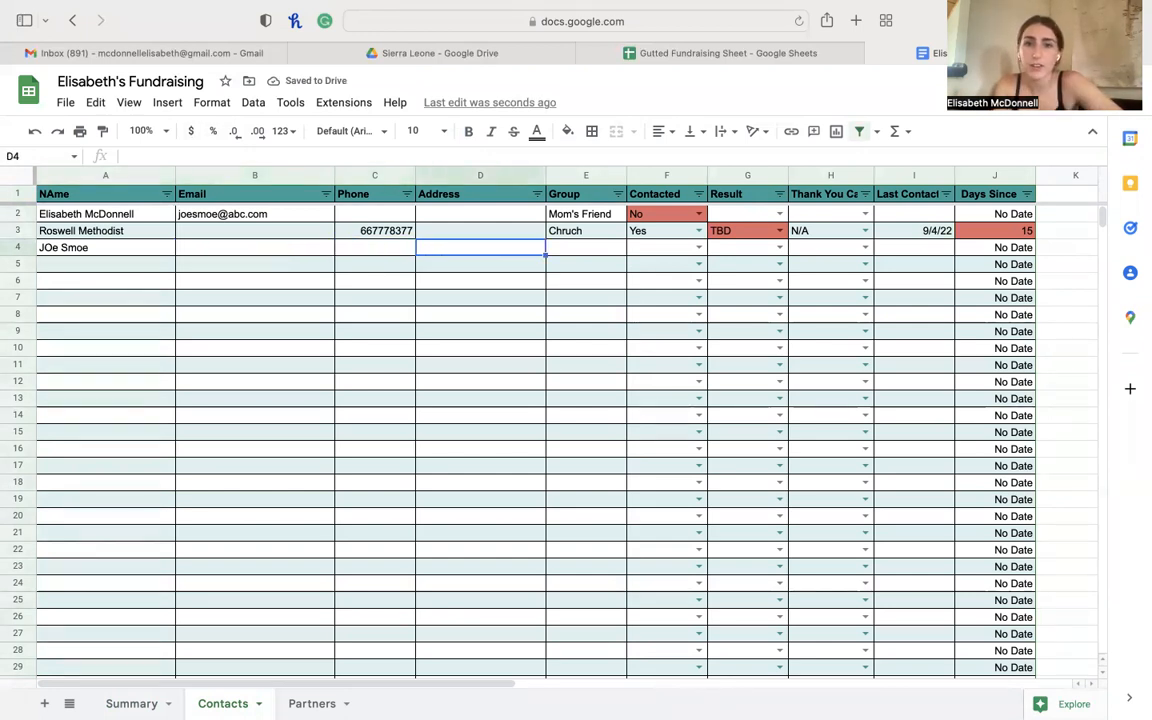
key("Tab")
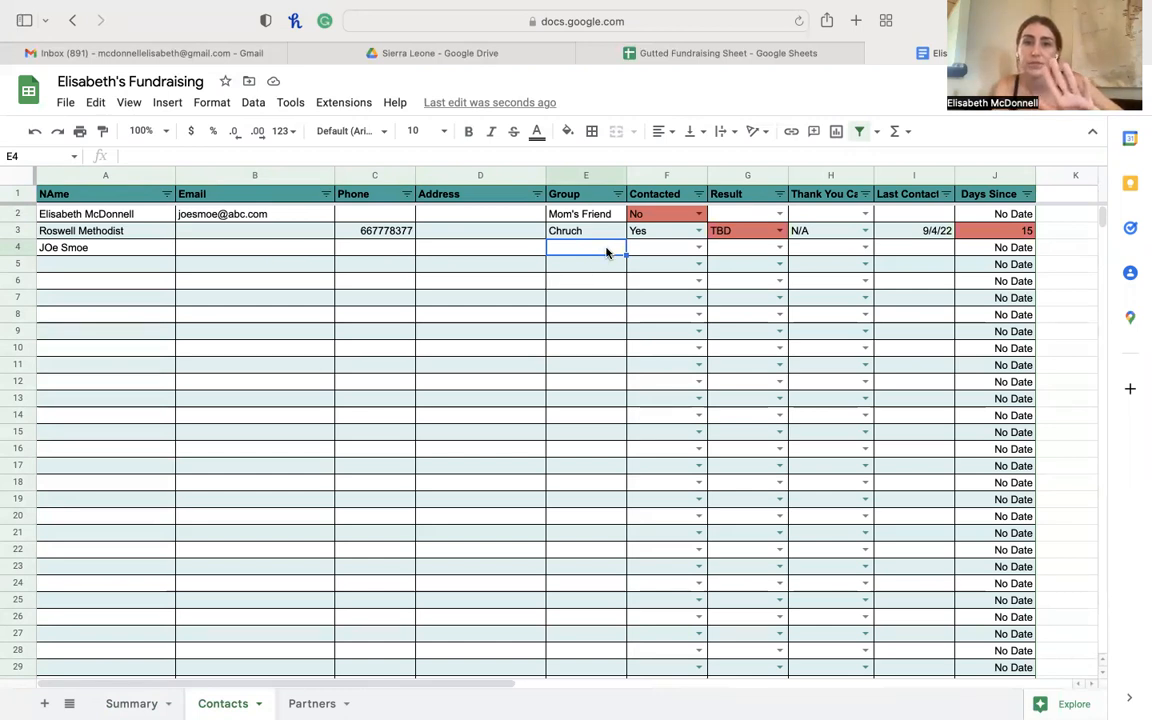
- Set the Contacted dropdown to No for rows 4 and 5
left_click(699, 248)
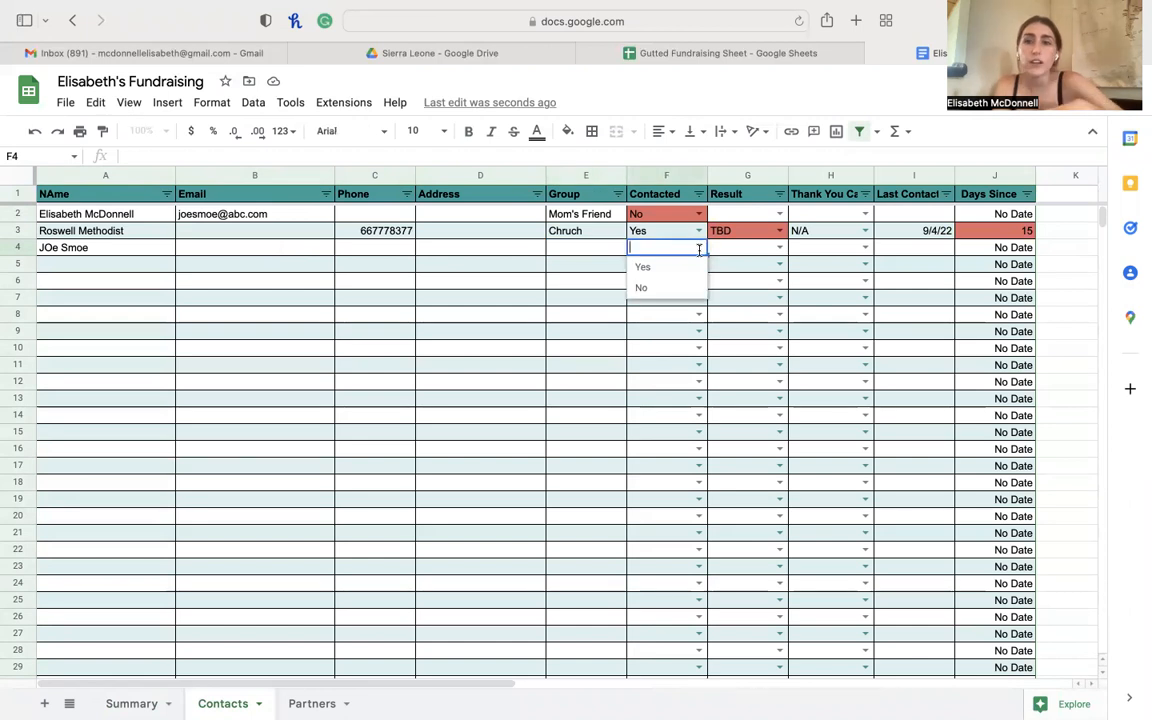
left_click(673, 288)
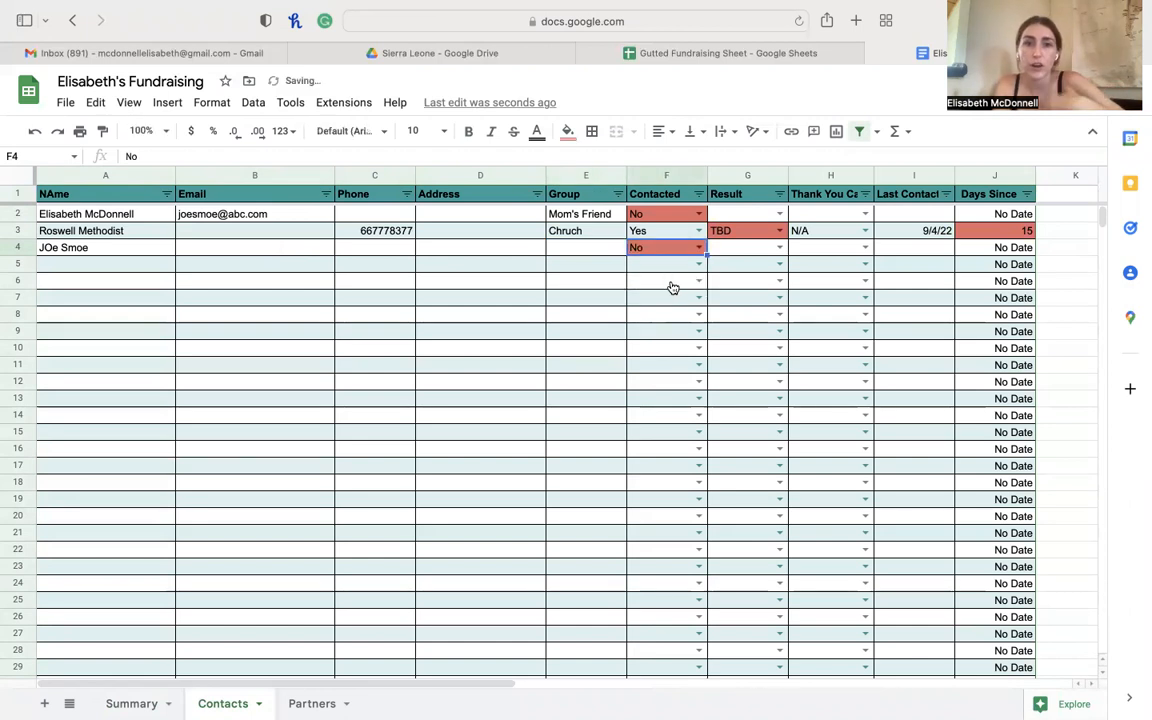
left_click(699, 264)
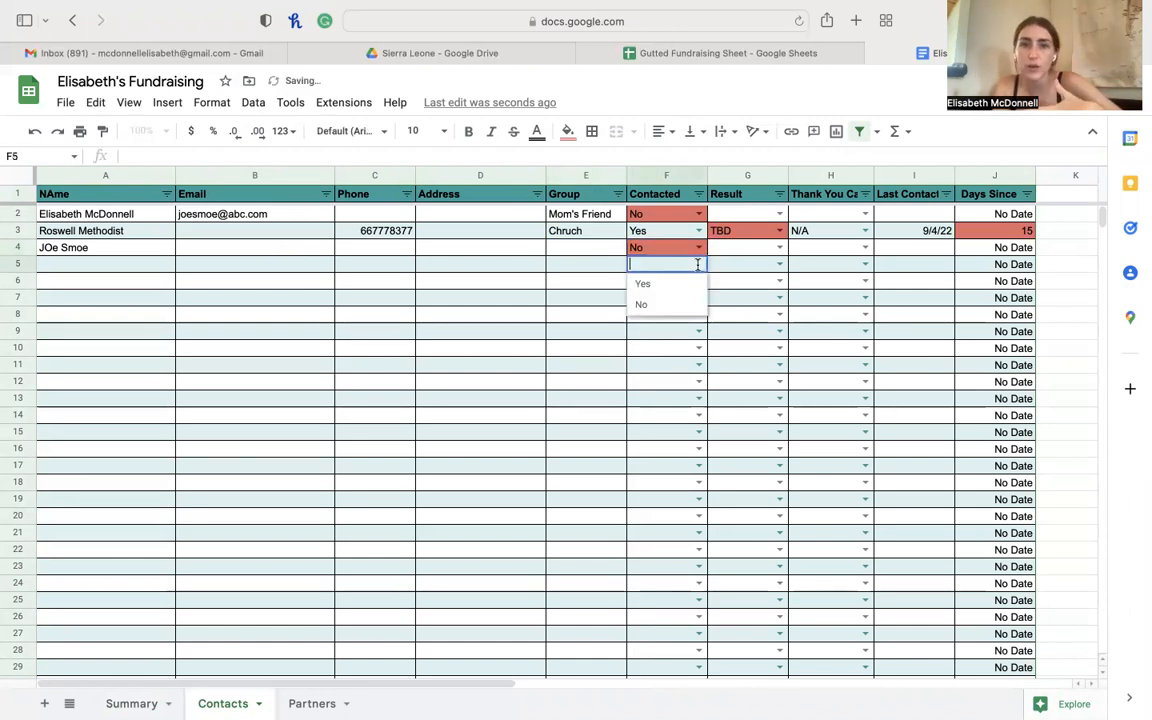
left_click(681, 302)
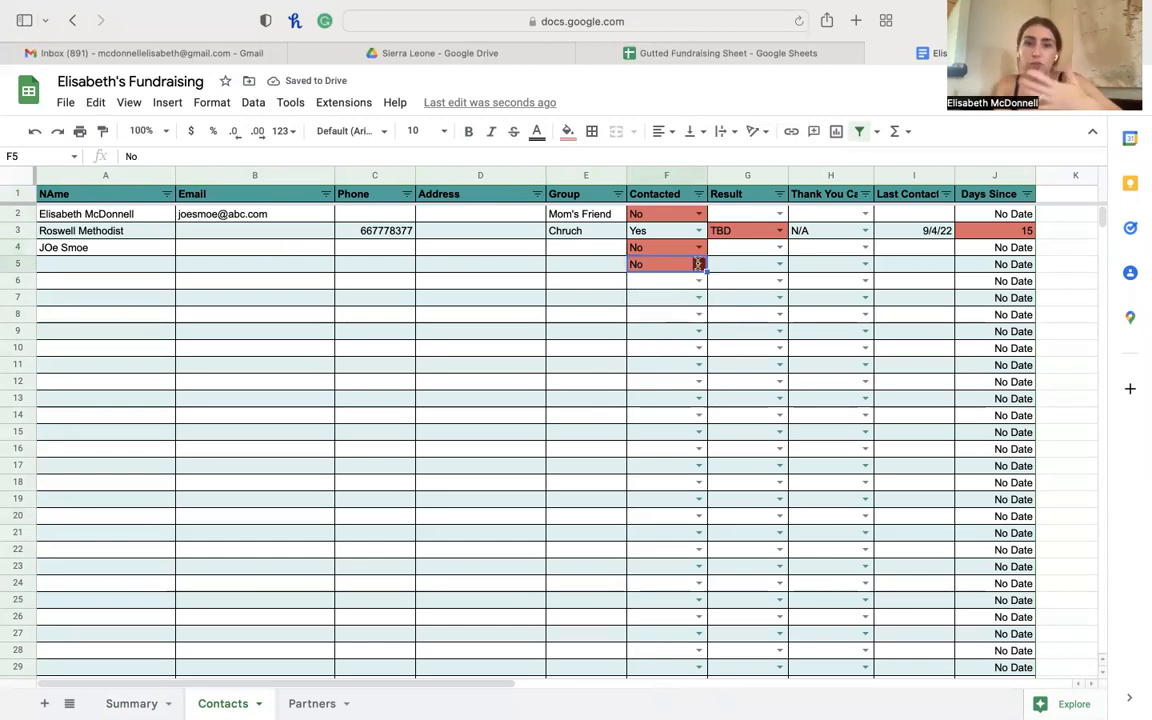
double_click(686, 267)
left_click(674, 285)
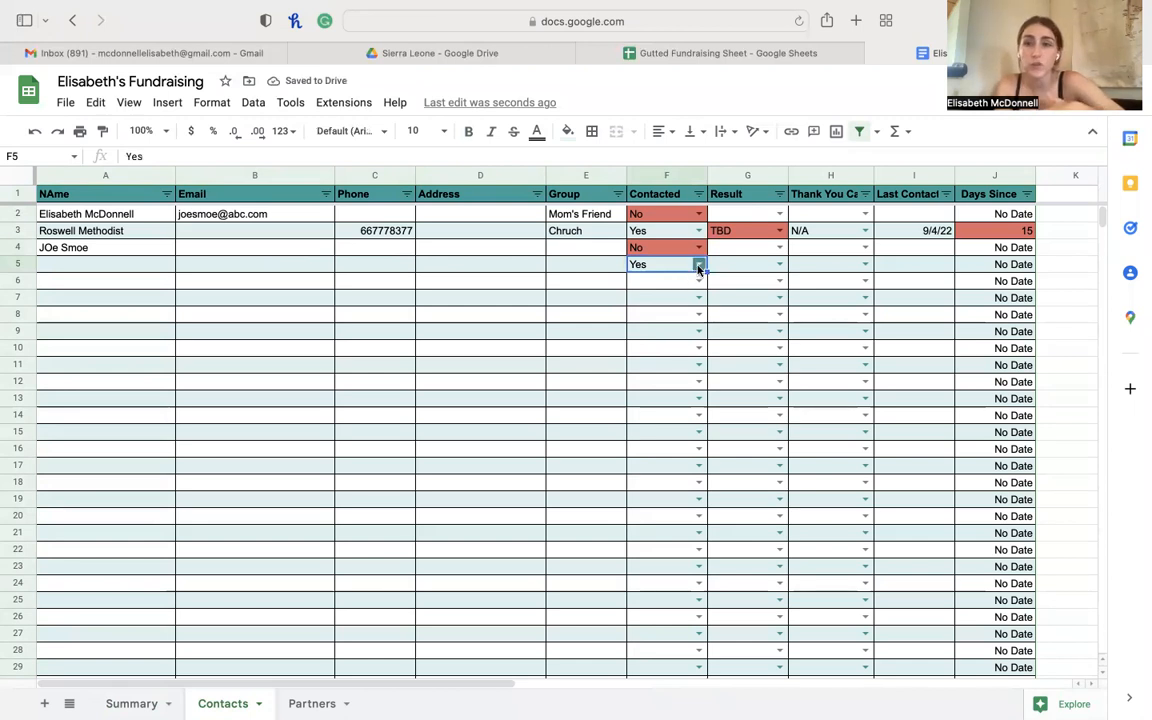
left_click(698, 268)
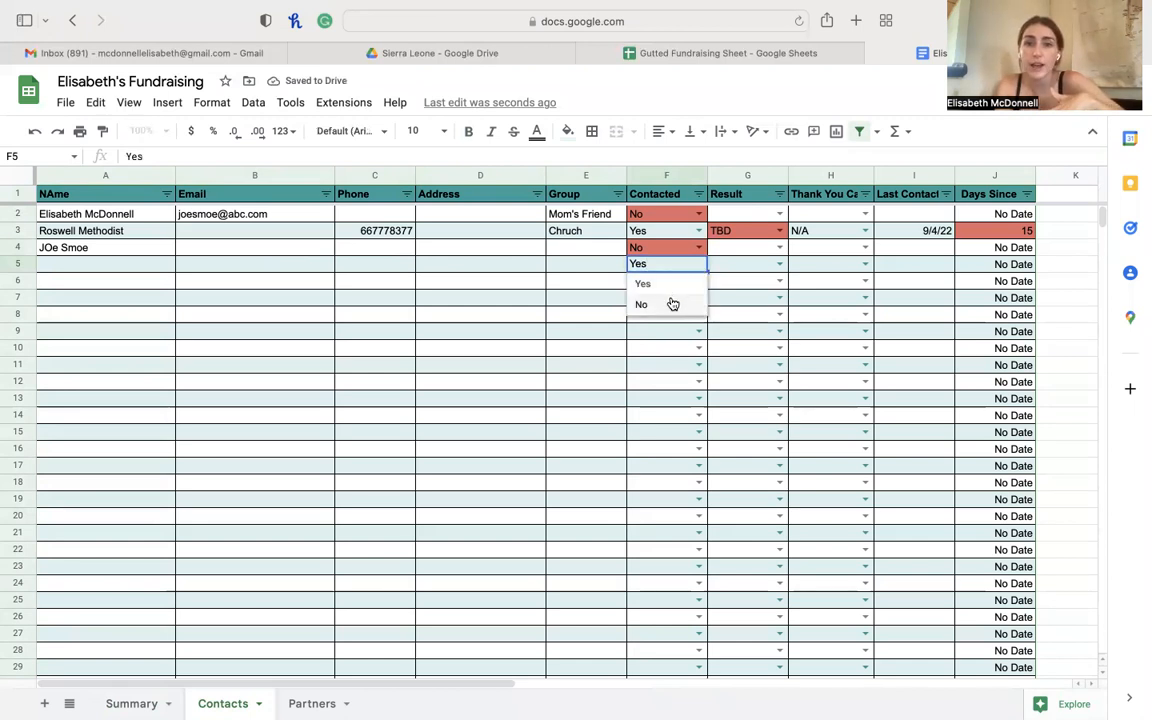
left_click(671, 303)
- Fill No down the Contacted column to row 21, then set row 5 to Yes
left_click_drag(704, 268, 650, 537)
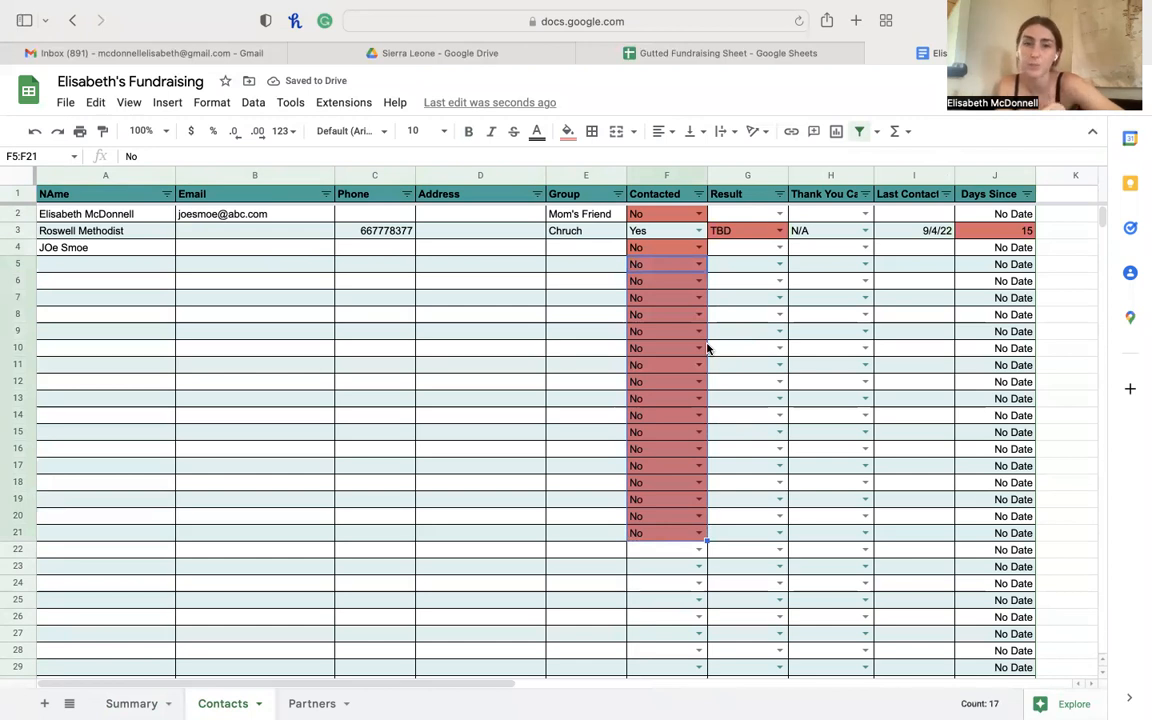
double_click(698, 264)
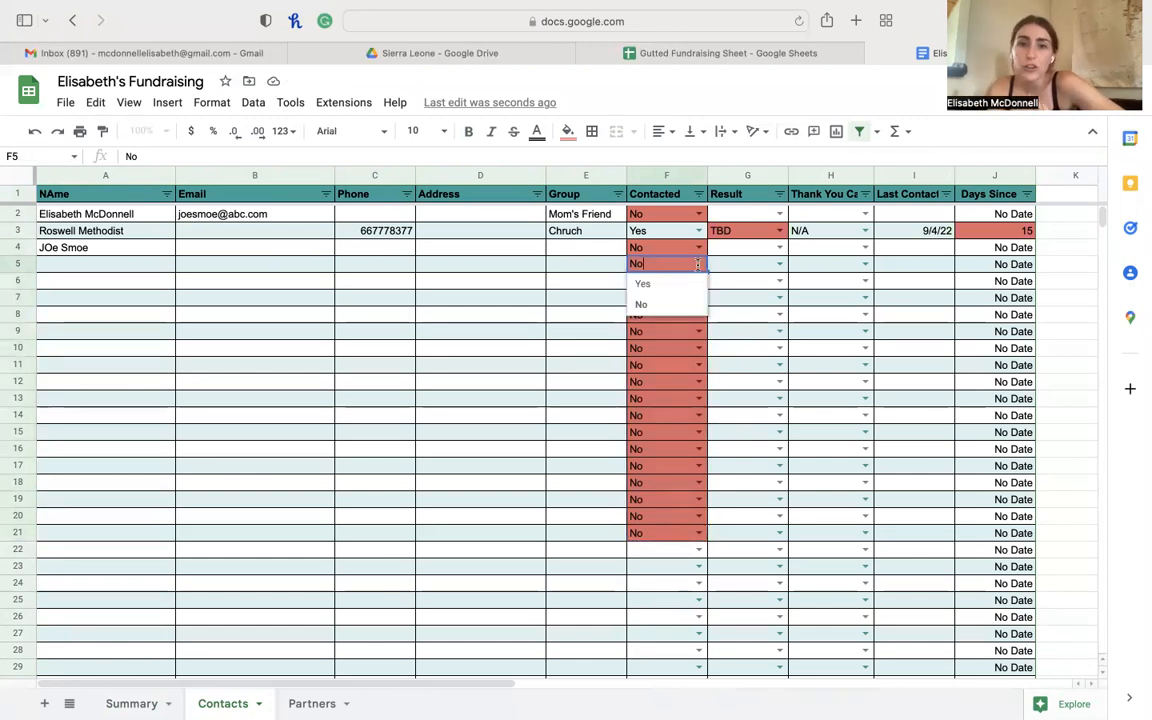
left_click(676, 286)
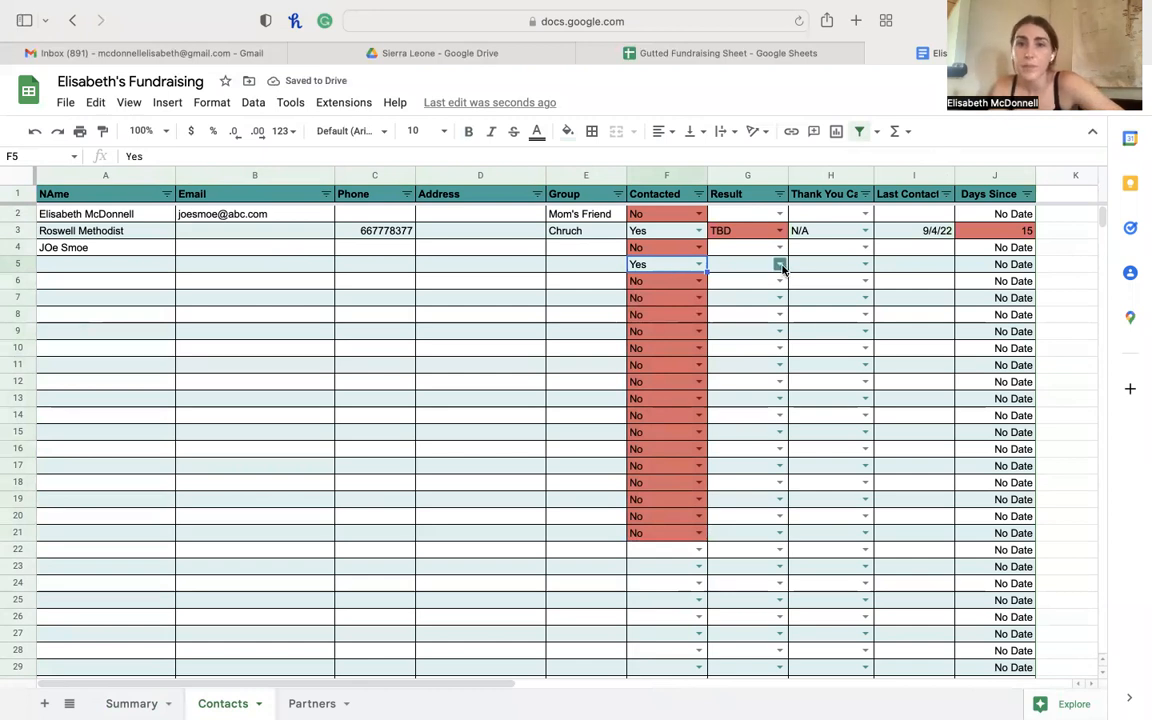
- Set row 5's Result to Donor
left_click(779, 264)
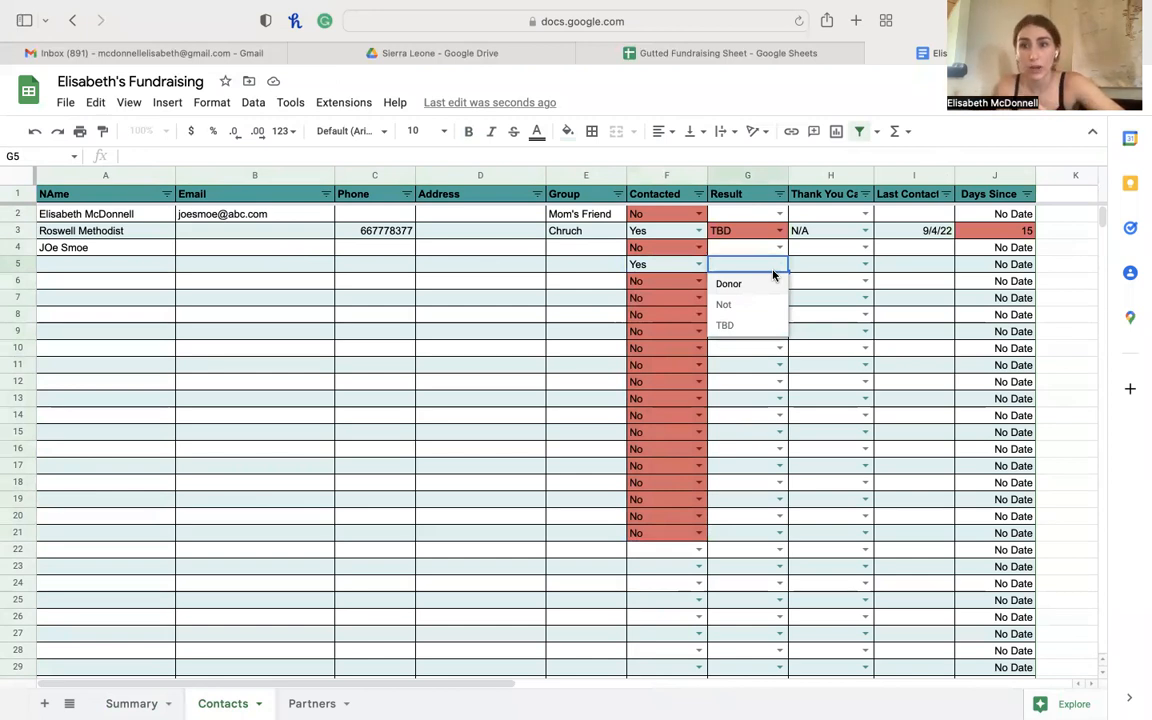
left_click(728, 325)
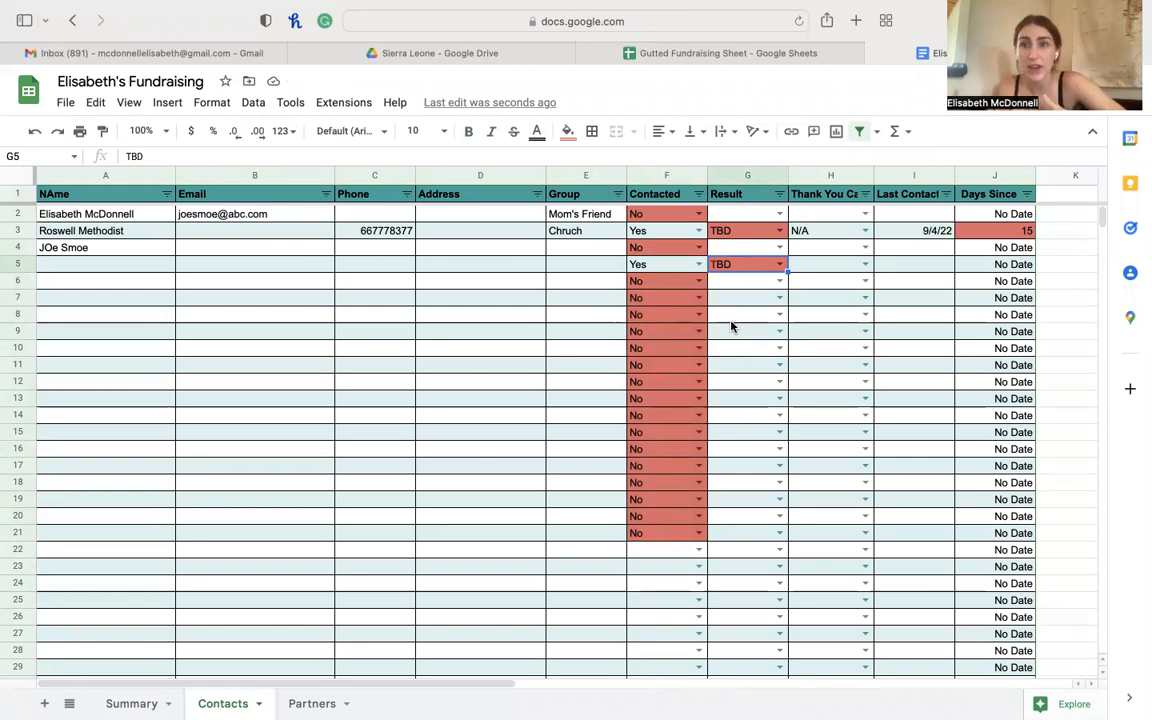
left_click(765, 264)
left_click(758, 284)
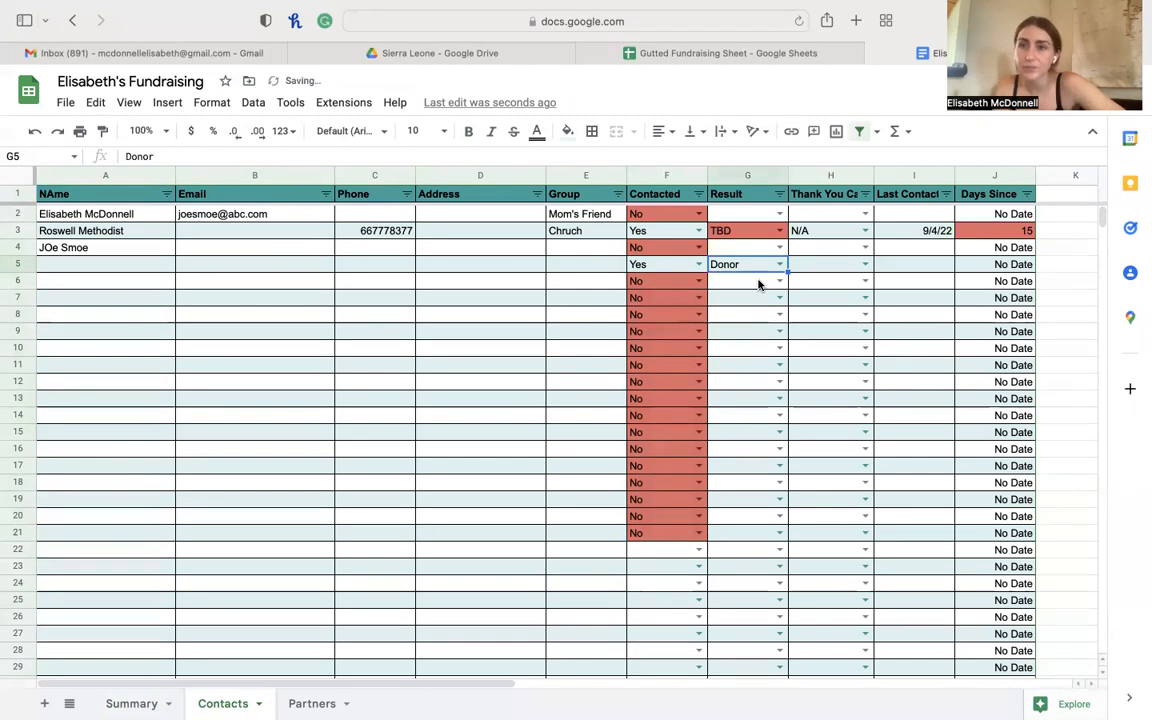
left_click(779, 266)
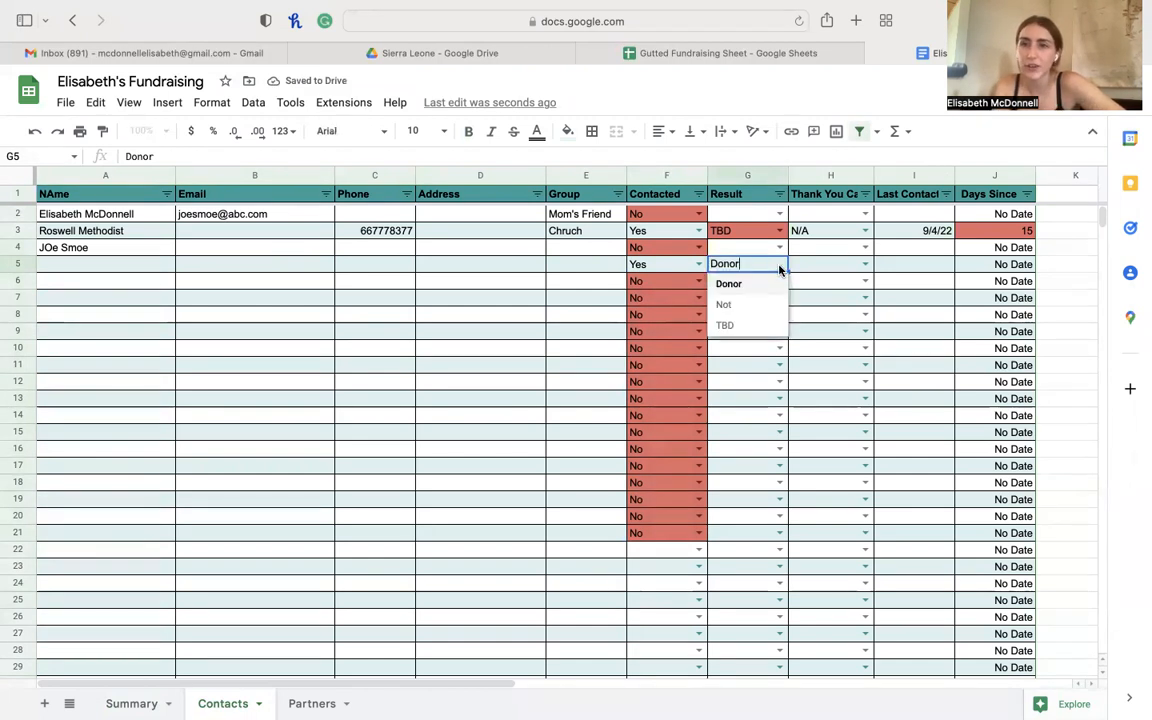
left_click(728, 306)
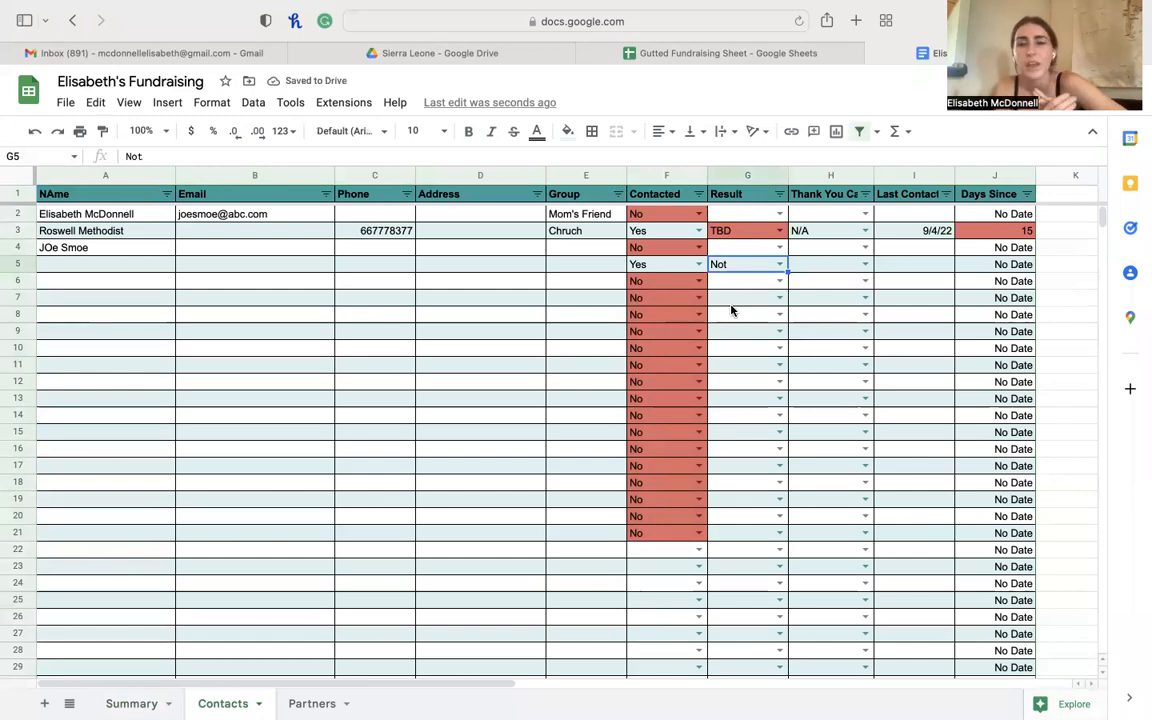
left_click(759, 268)
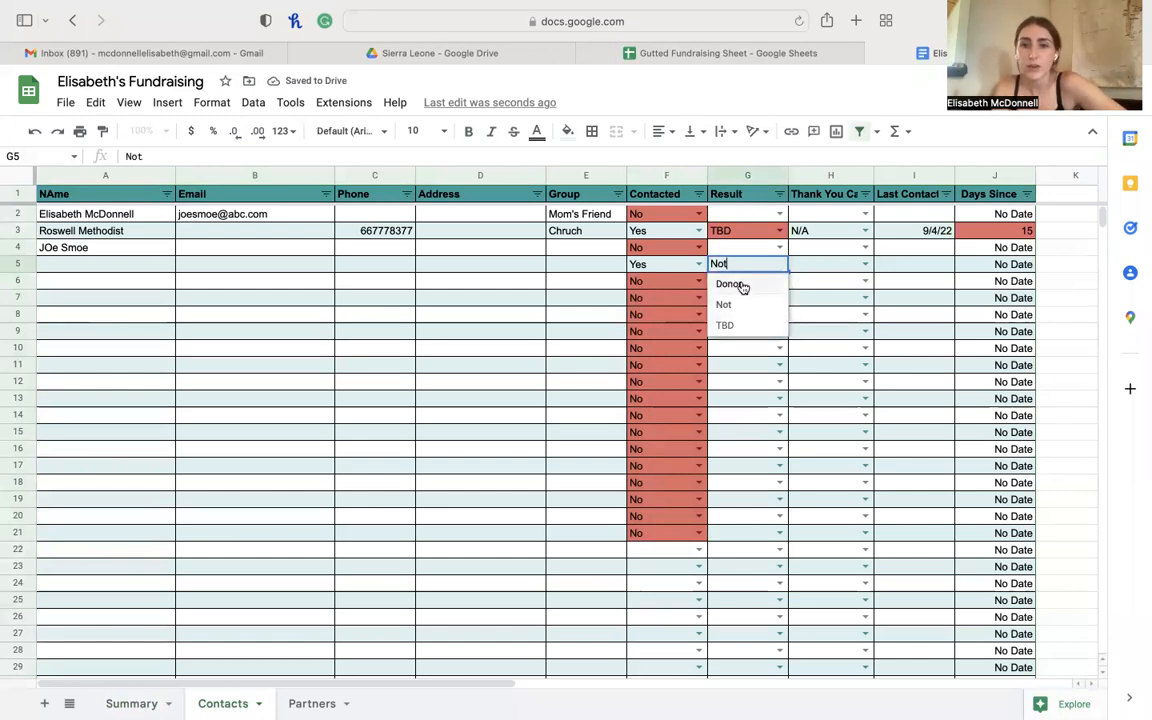
left_click(729, 283)
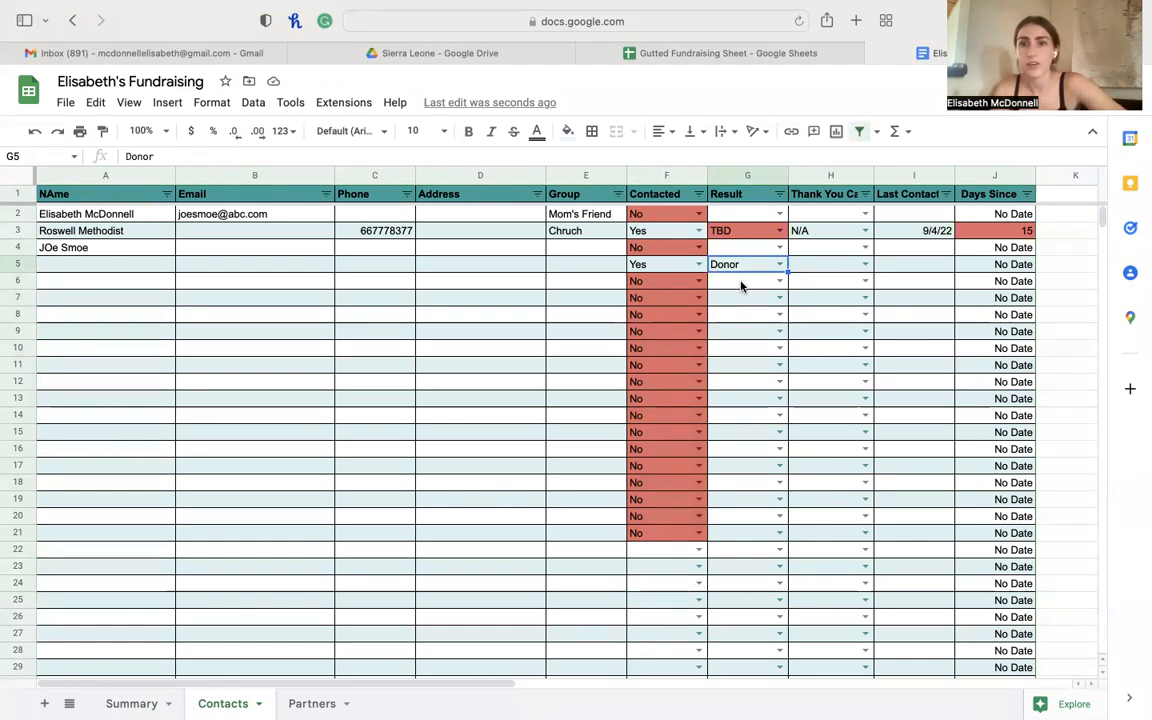
- Mark the thank-you cards No for rows 5, 6, 7 and 10, then open Summary
left_click(865, 268)
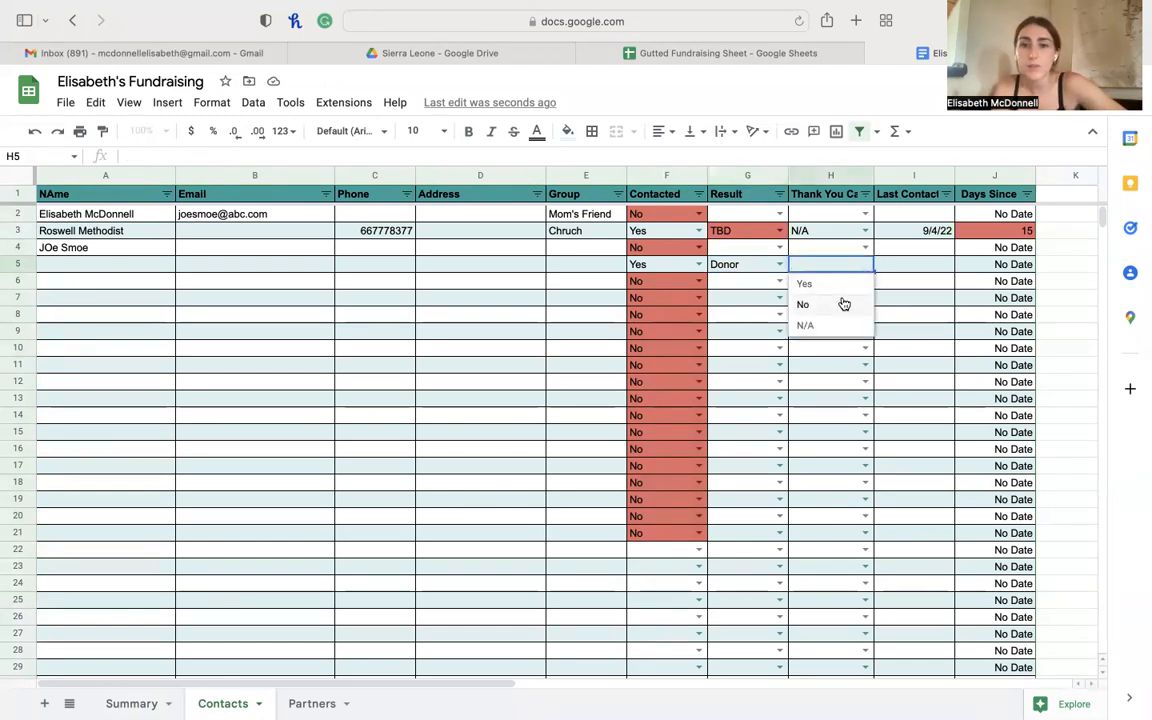
left_click(842, 304)
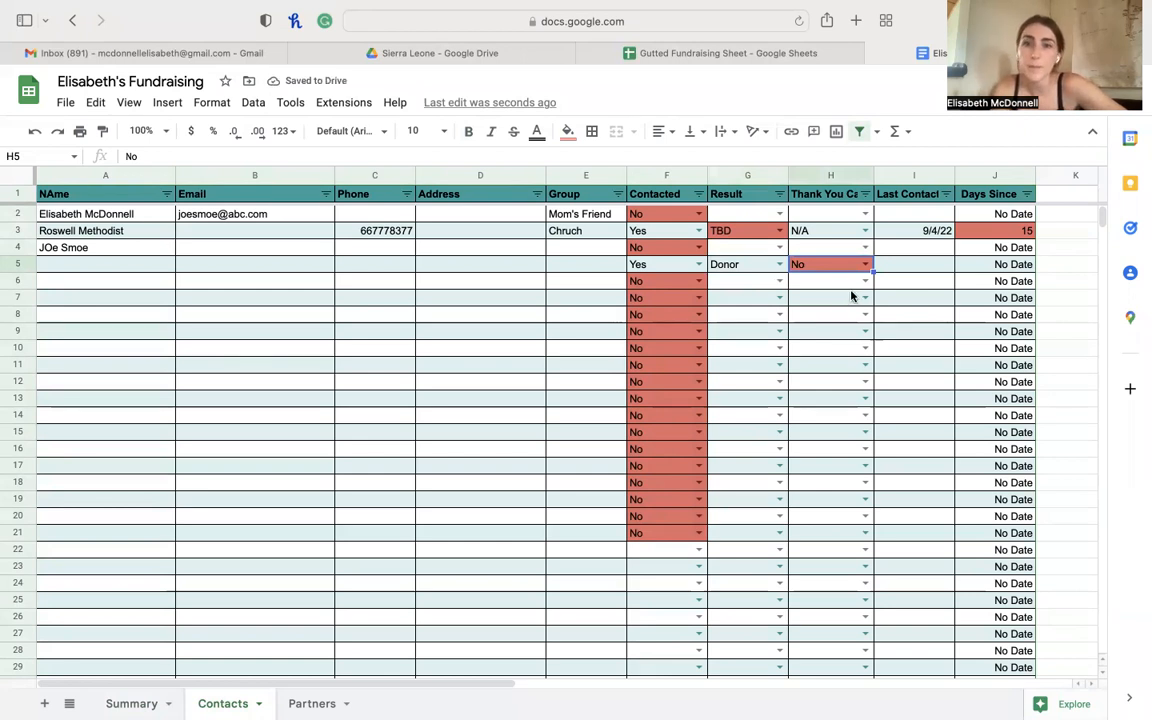
left_click(865, 281)
left_click(826, 323)
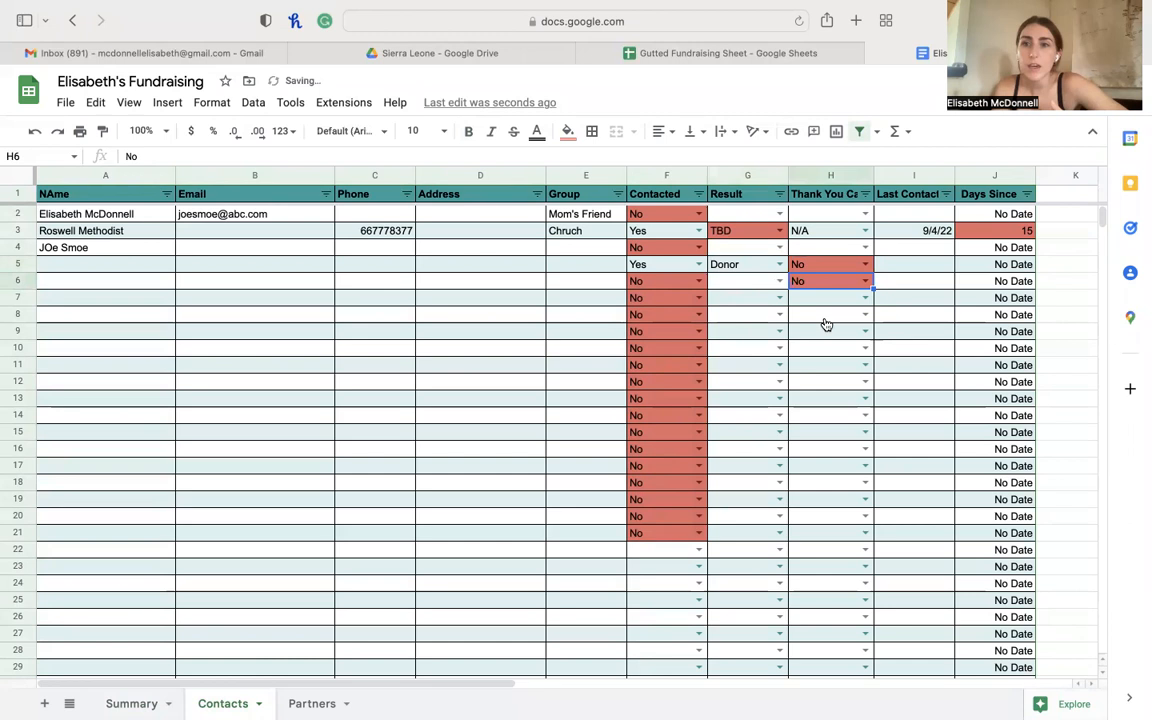
left_click(864, 299)
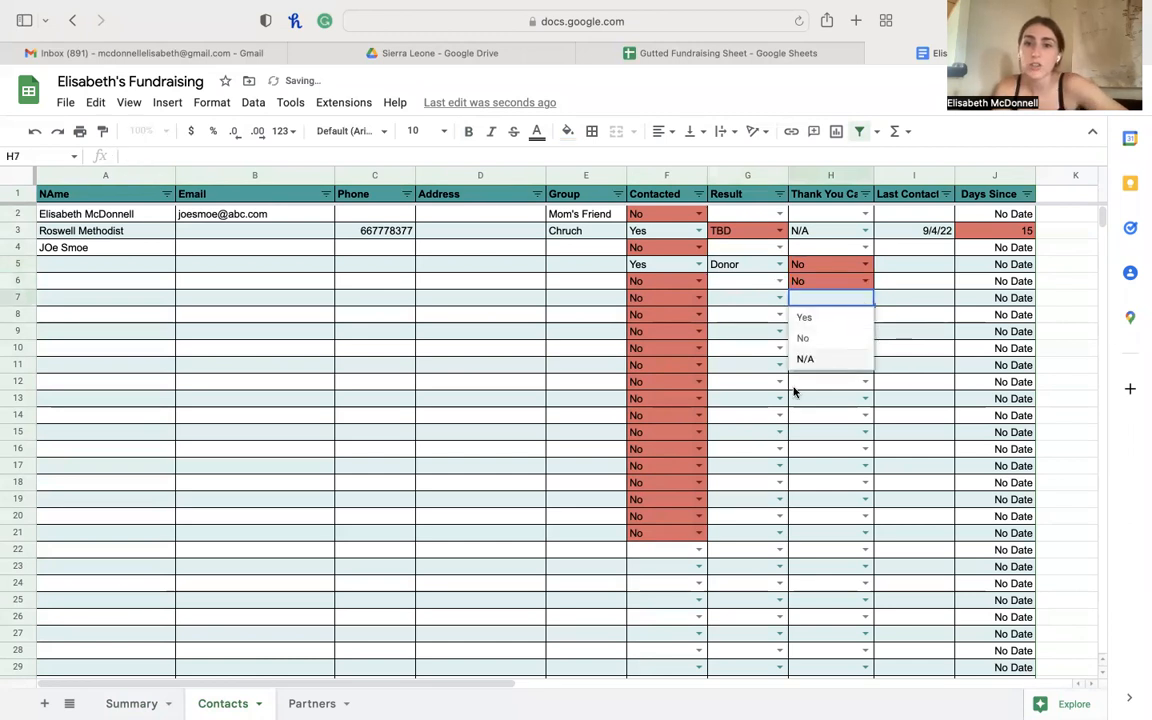
left_click(806, 338)
left_click(864, 348)
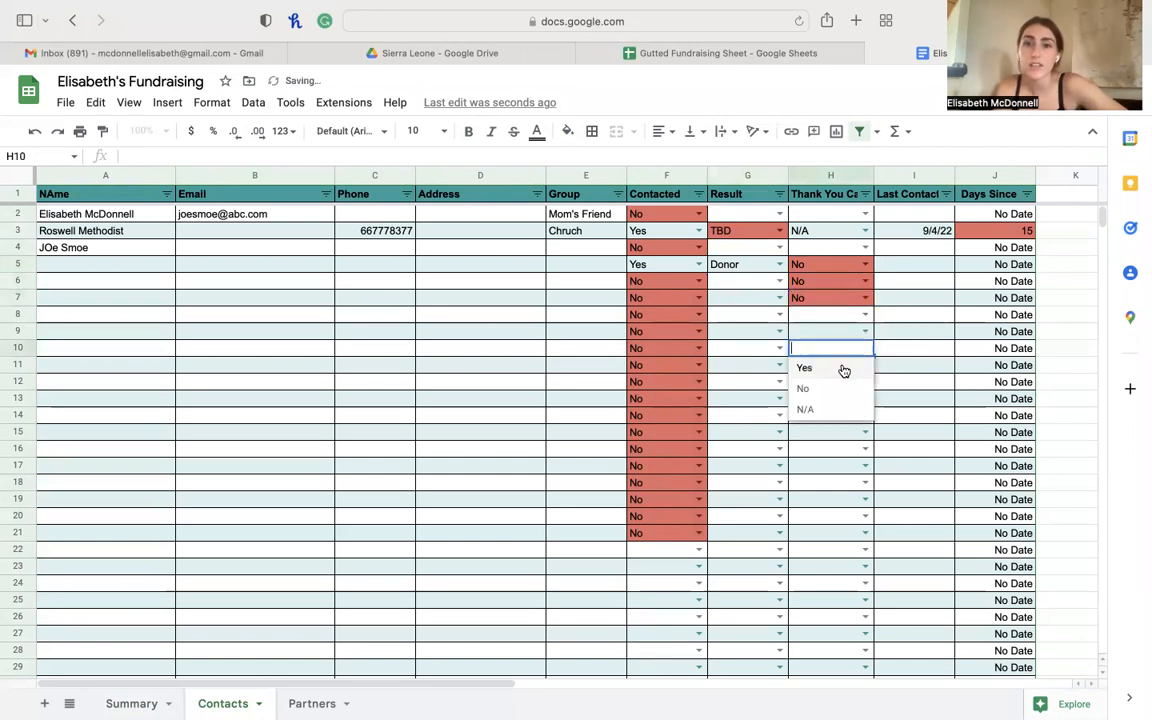
left_click(826, 388)
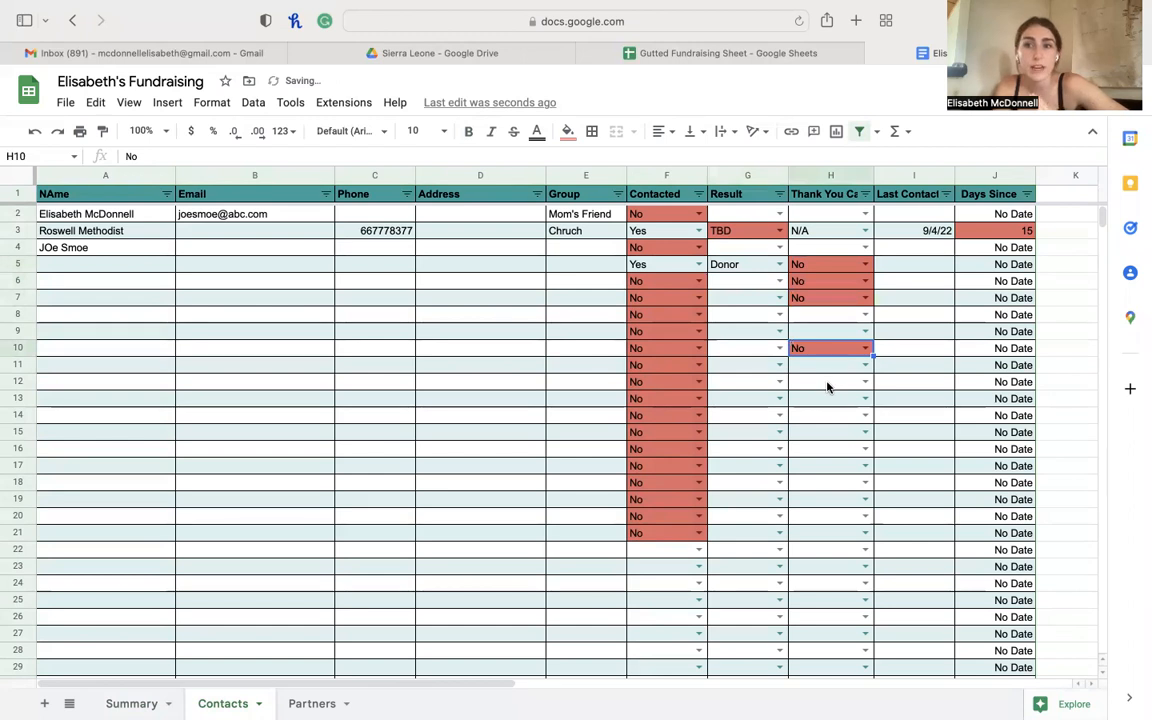
left_click(822, 265)
key("Down")
key("Down")
key("Down")
key("Down")
key("Down")
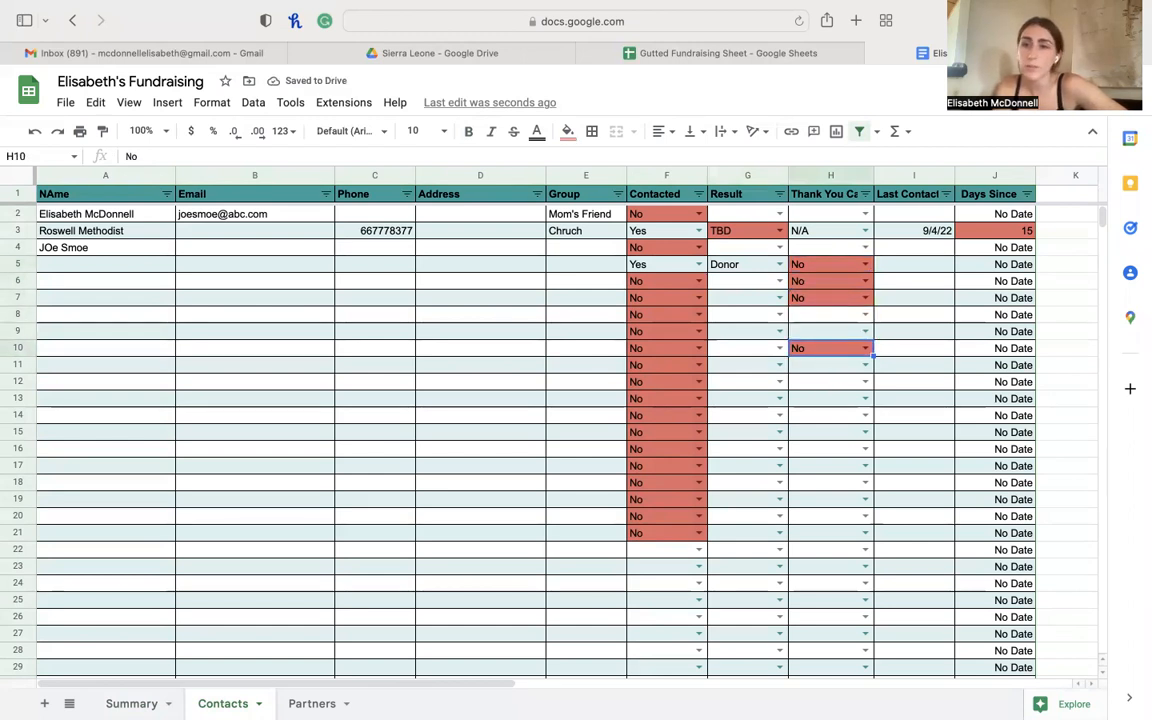
left_click(131, 703)
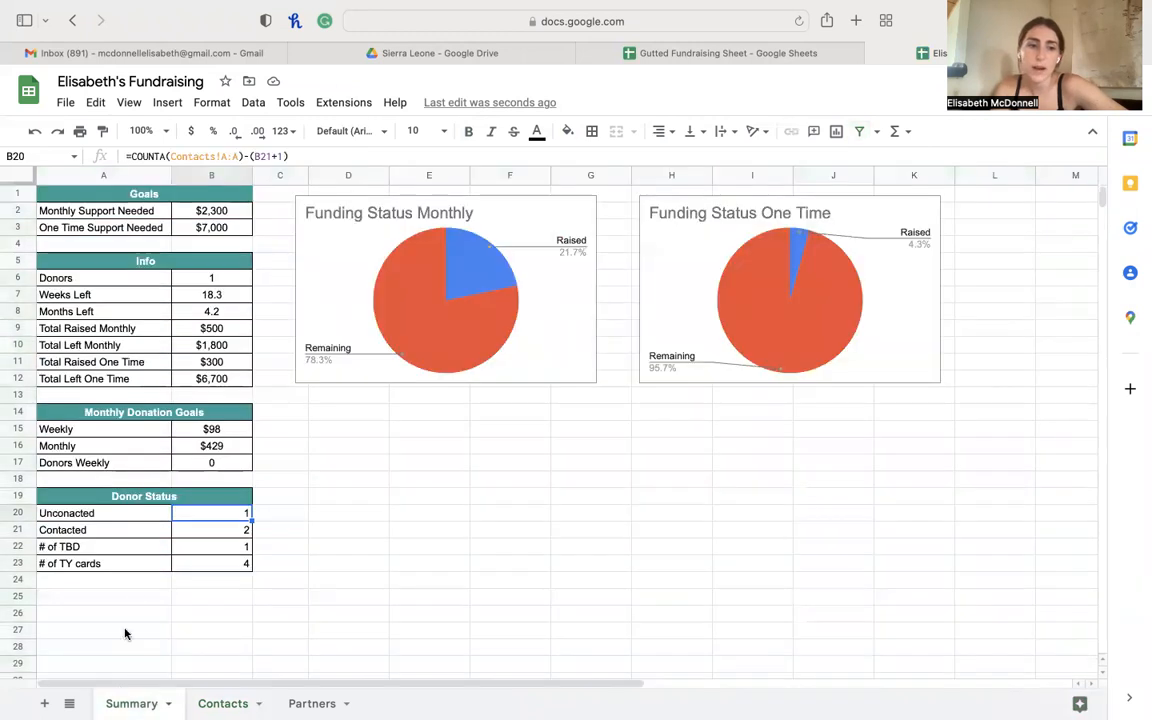
- Check B23's COUNTIF formula showing 4 thank-you cards, then return to Contacts
left_click(222, 560)
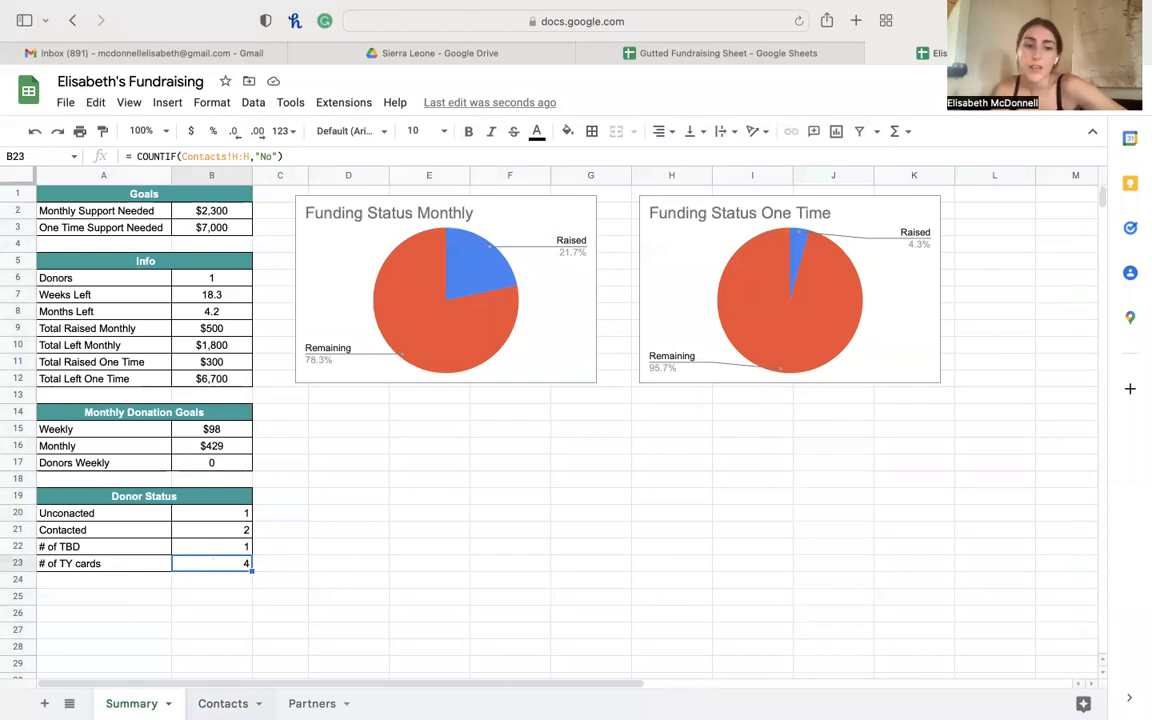
left_click(222, 703)
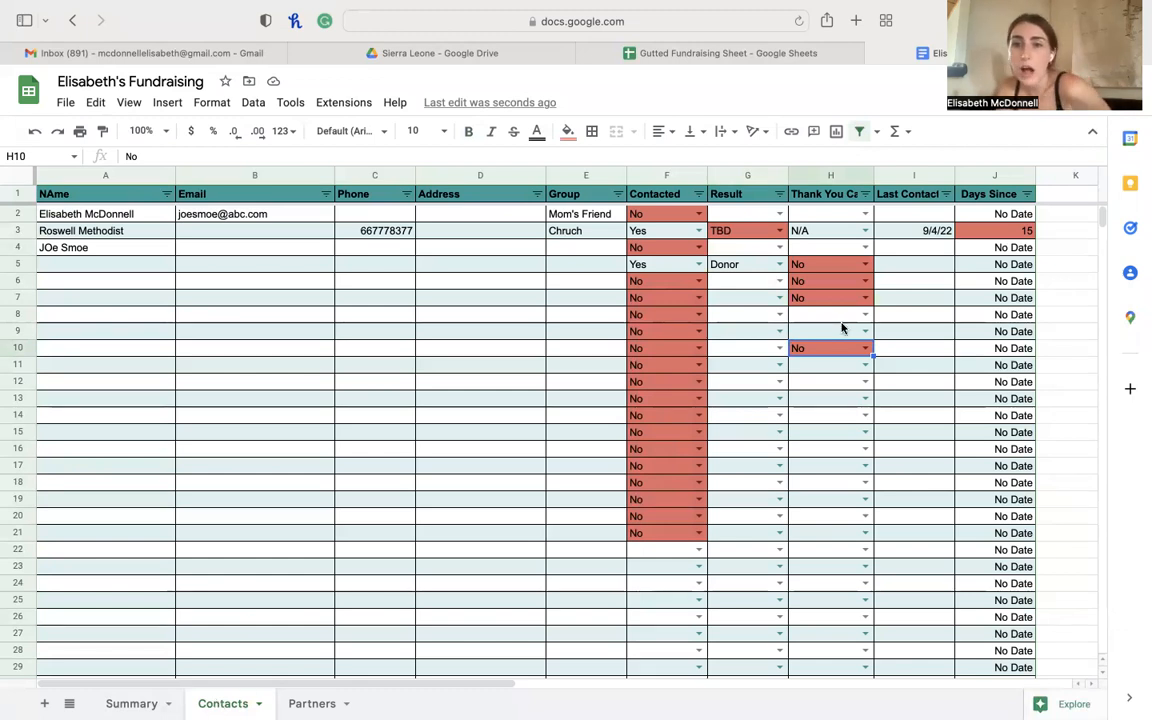
- Enter 9/10/22 as row 7's Last Contact date and check the Days Since formulas in J7 and J3
left_click(931, 302)
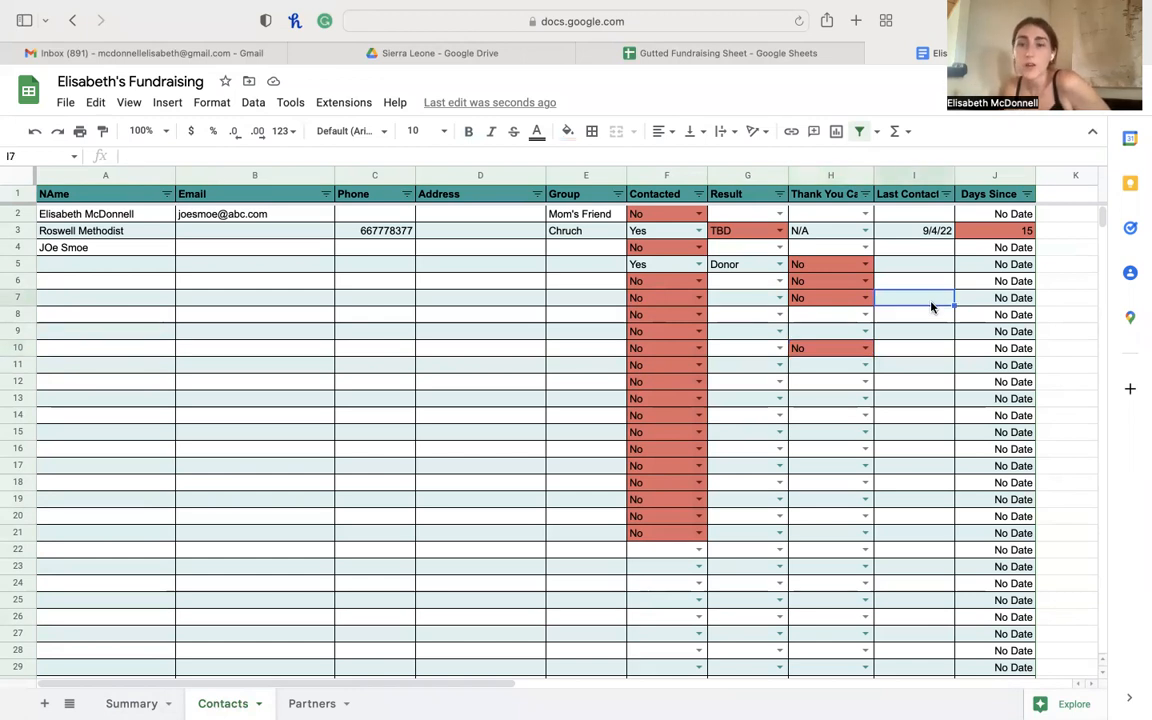
type("9")
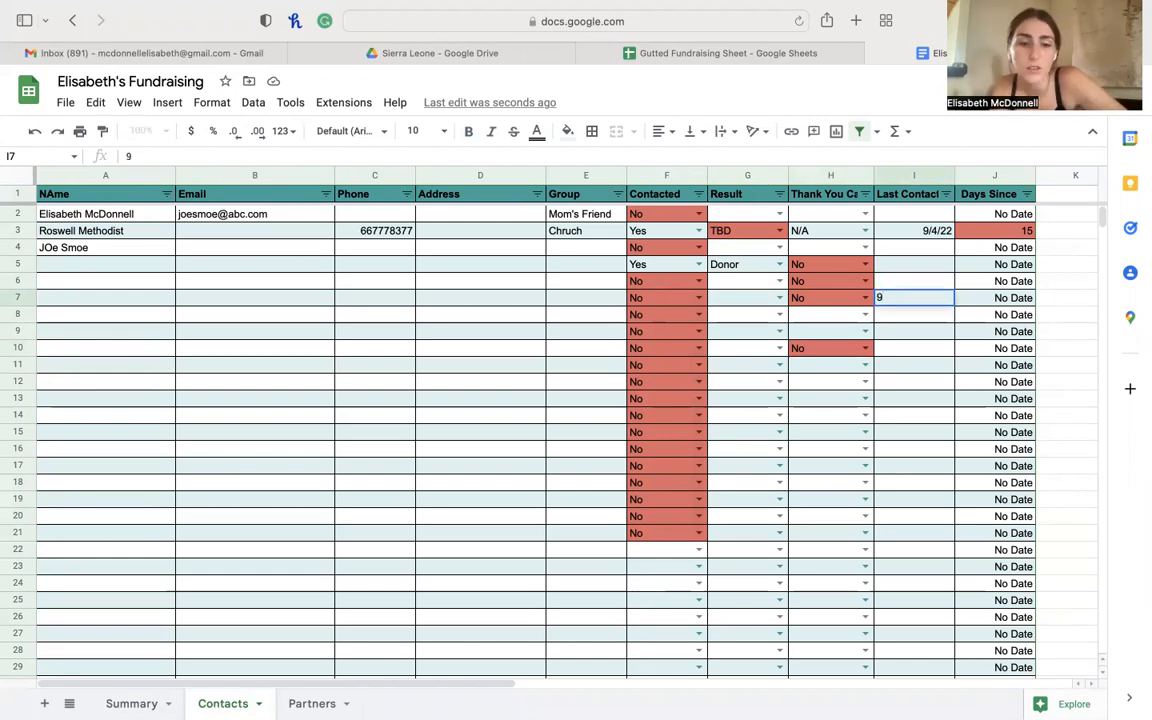
type("/")
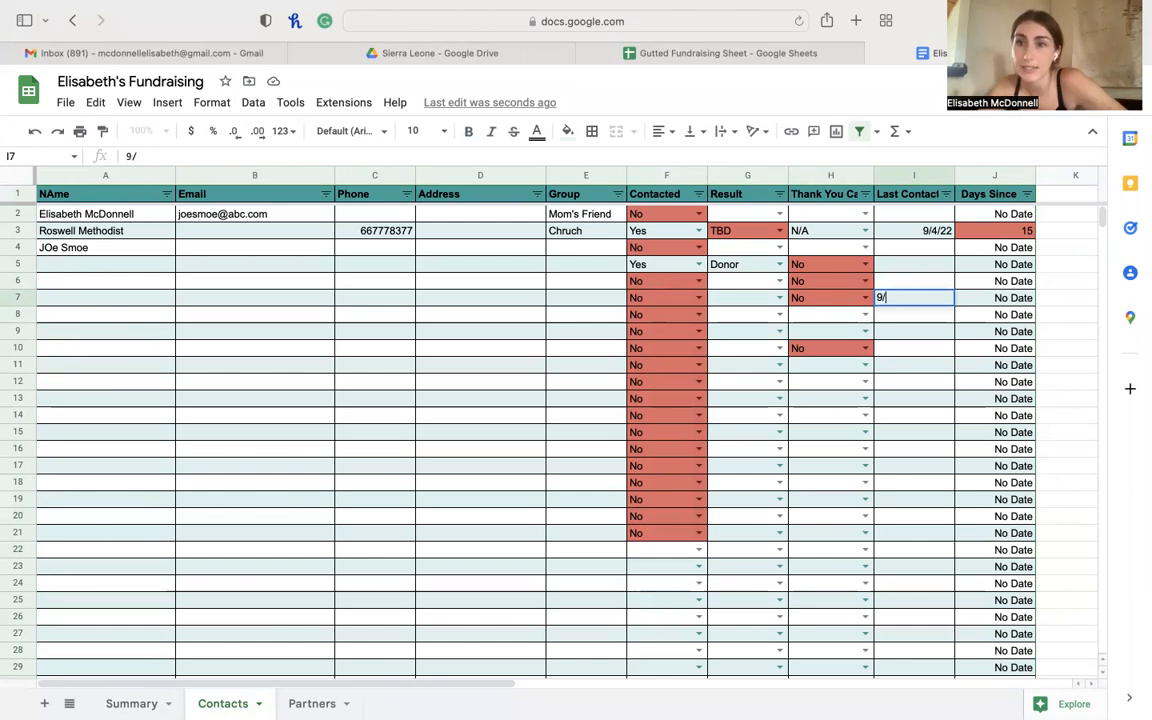
type("1")
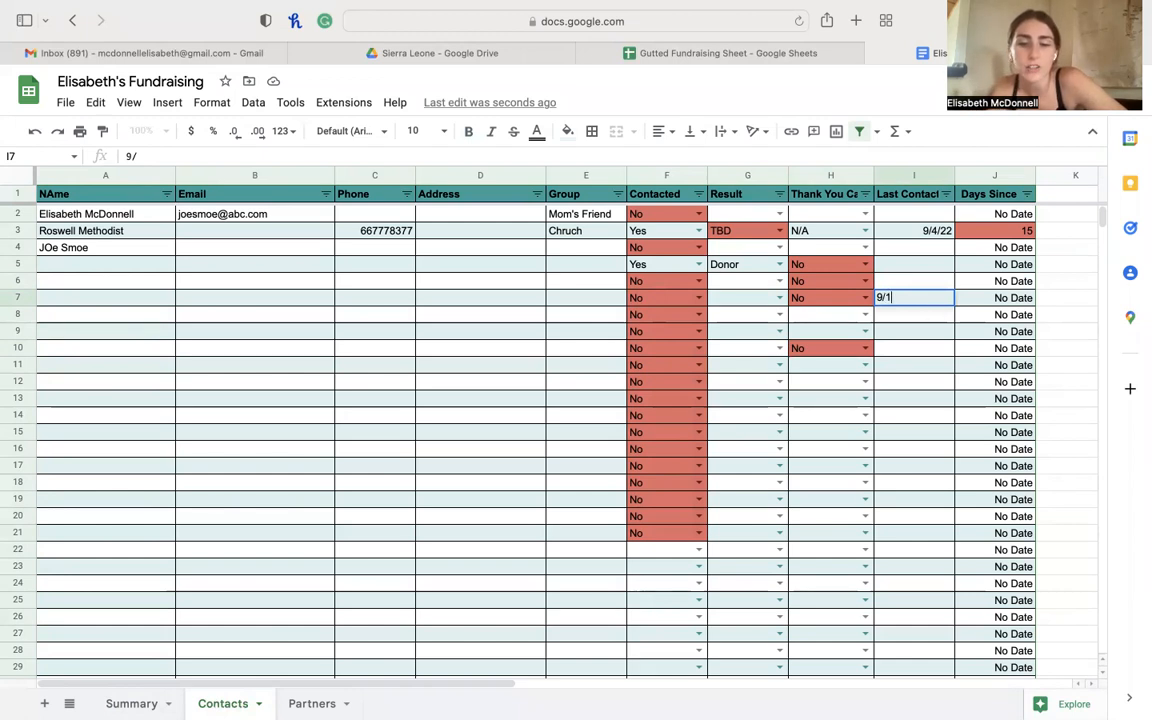
type("0/22")
key("Return")
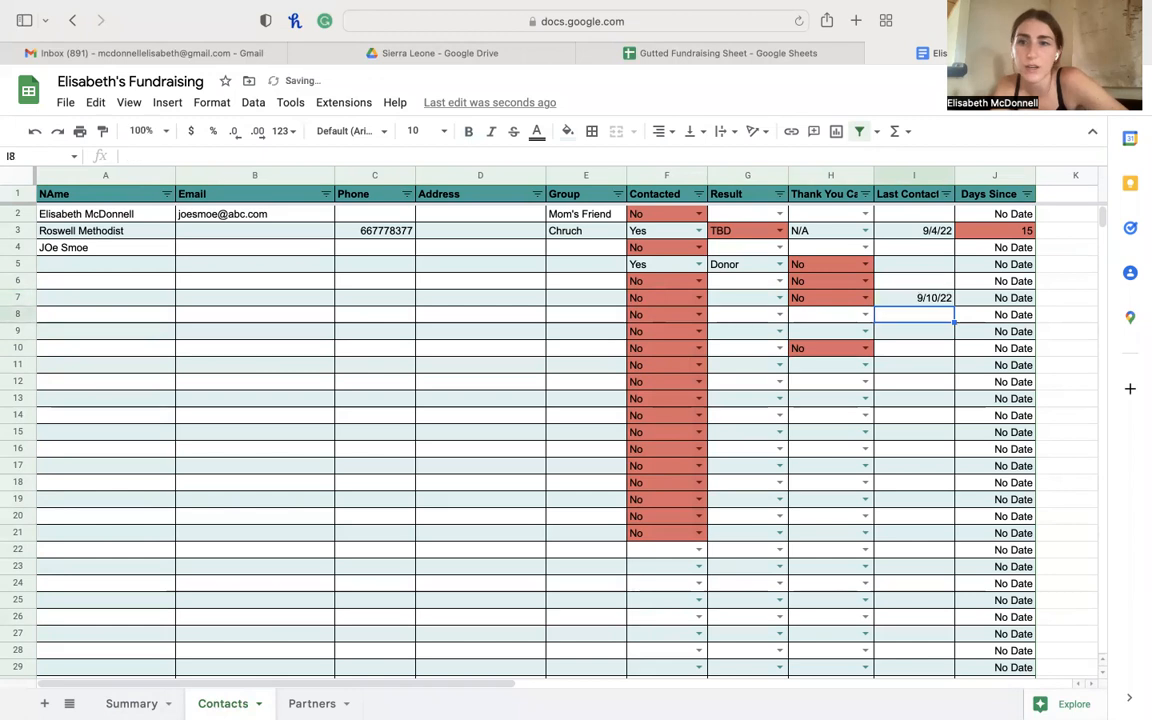
left_click(1023, 300)
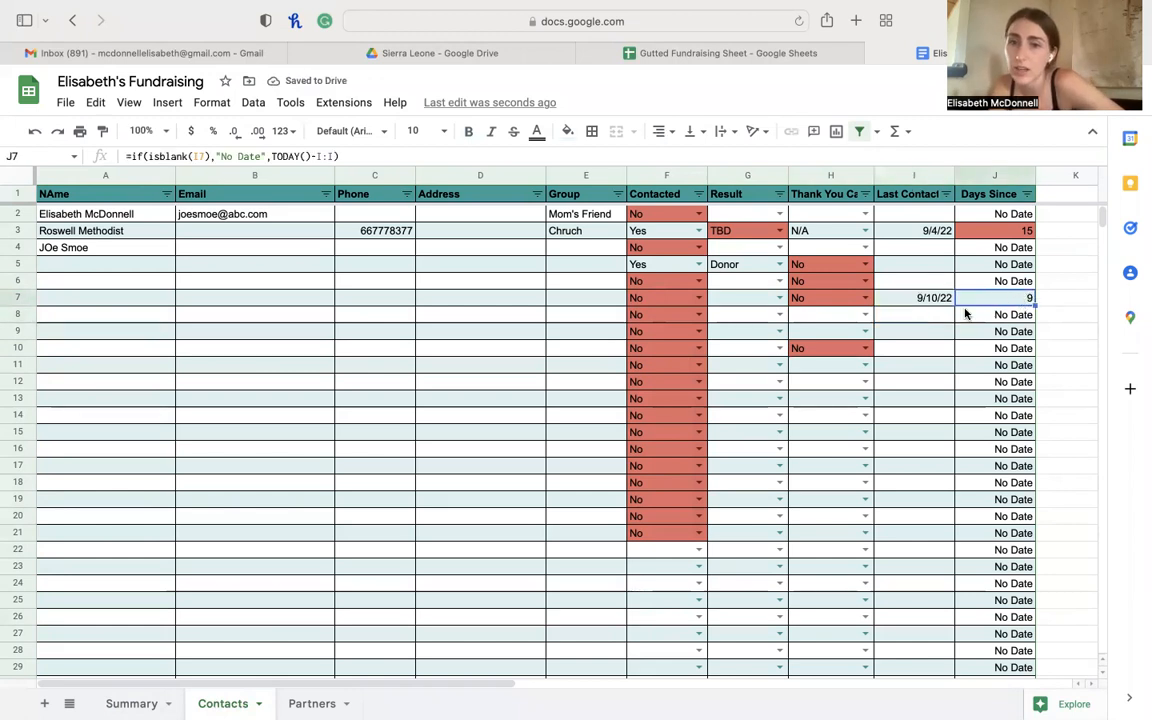
left_click(944, 317)
left_click(936, 231)
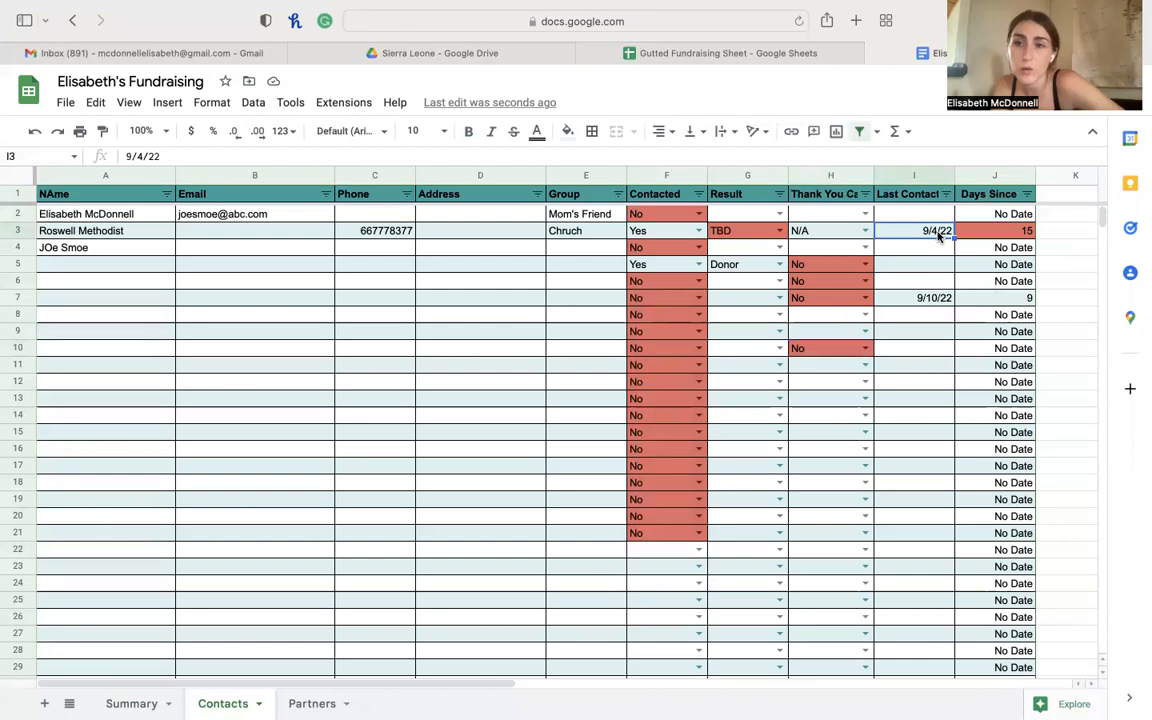
left_click(1020, 231)
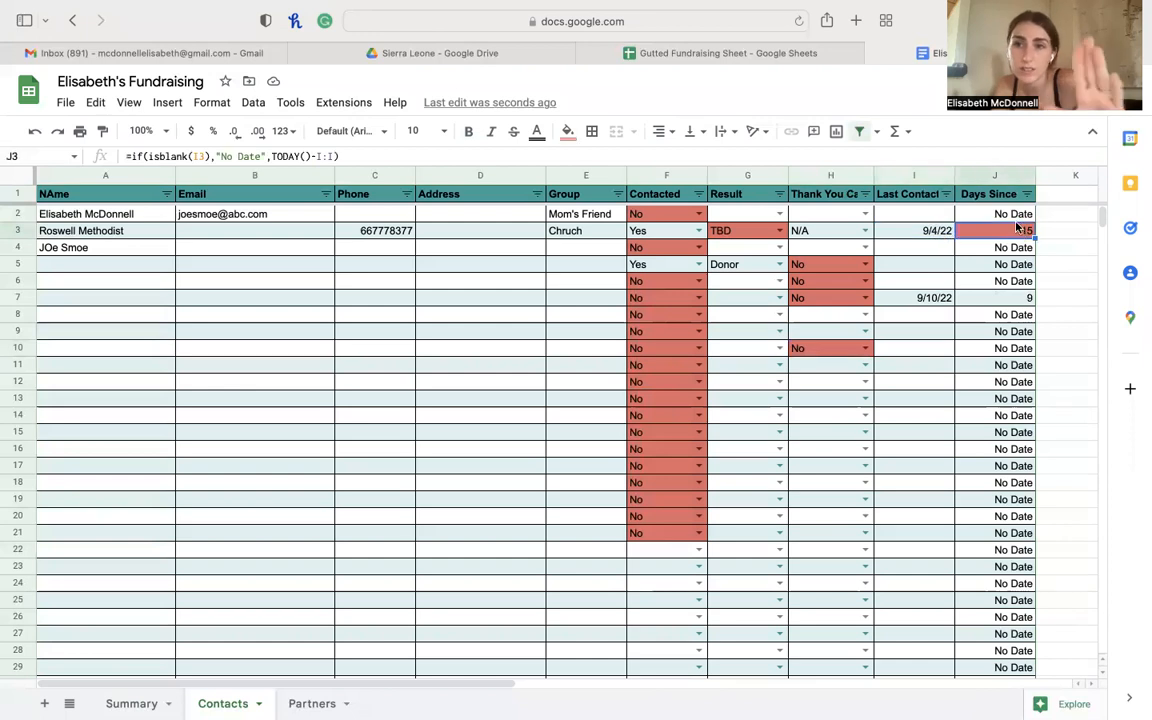
- Switch to the Partners sheet showing 300 averages and select A6 for a new partner
left_click(927, 251)
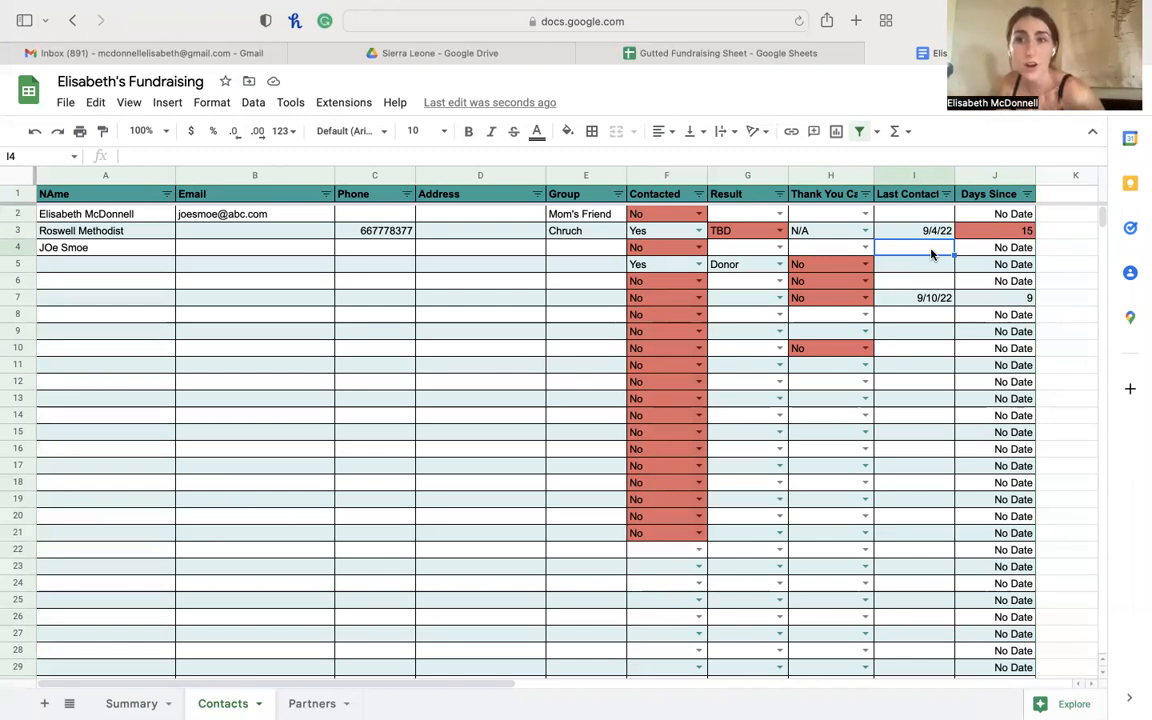
left_click(318, 705)
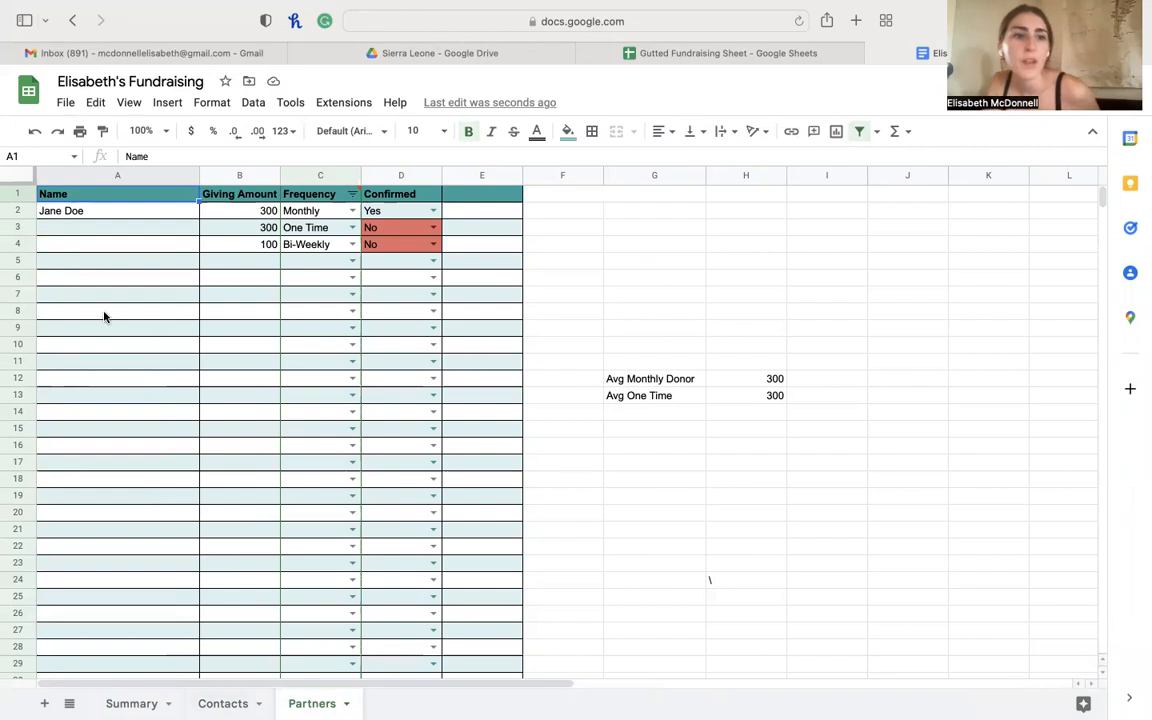
left_click(97, 284)
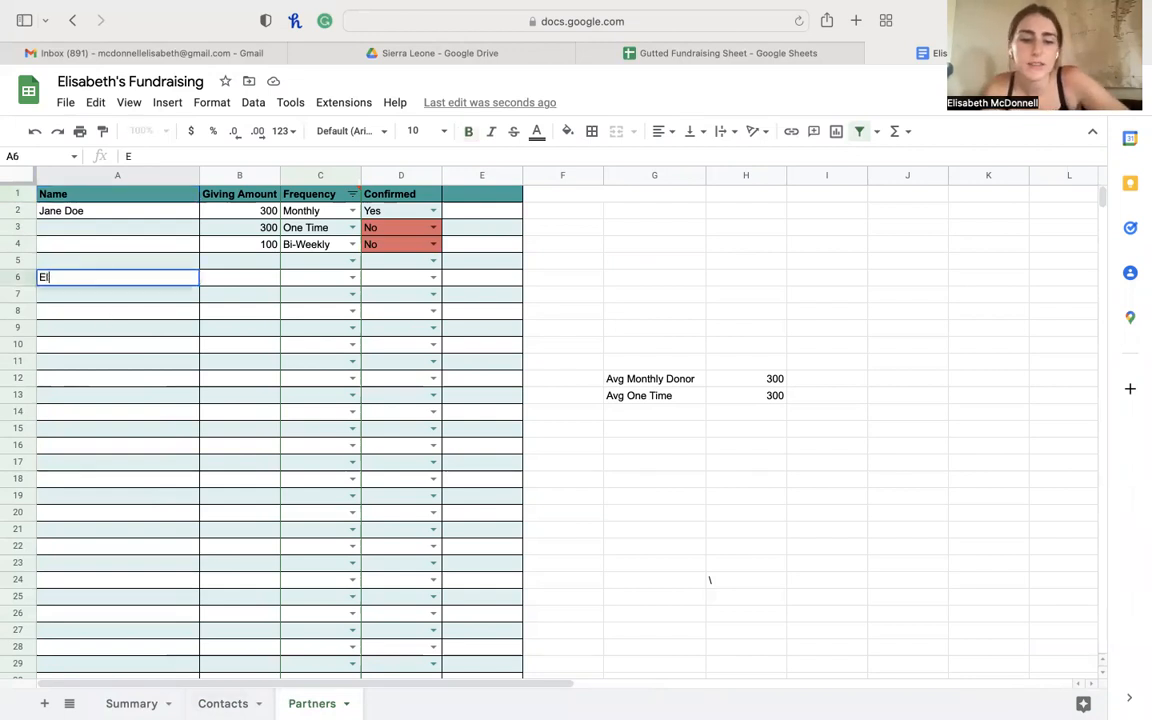
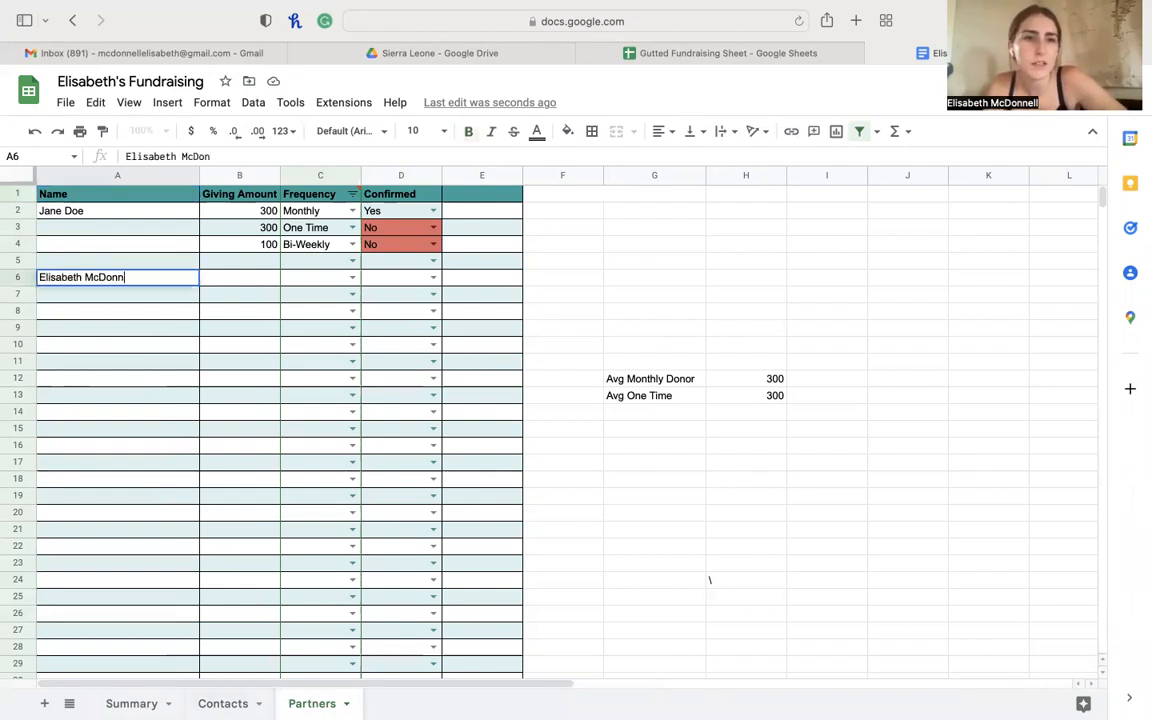
- Add a new partner in row 6 giving 50 with Monthly frequency
left_click(218, 279)
type("50")
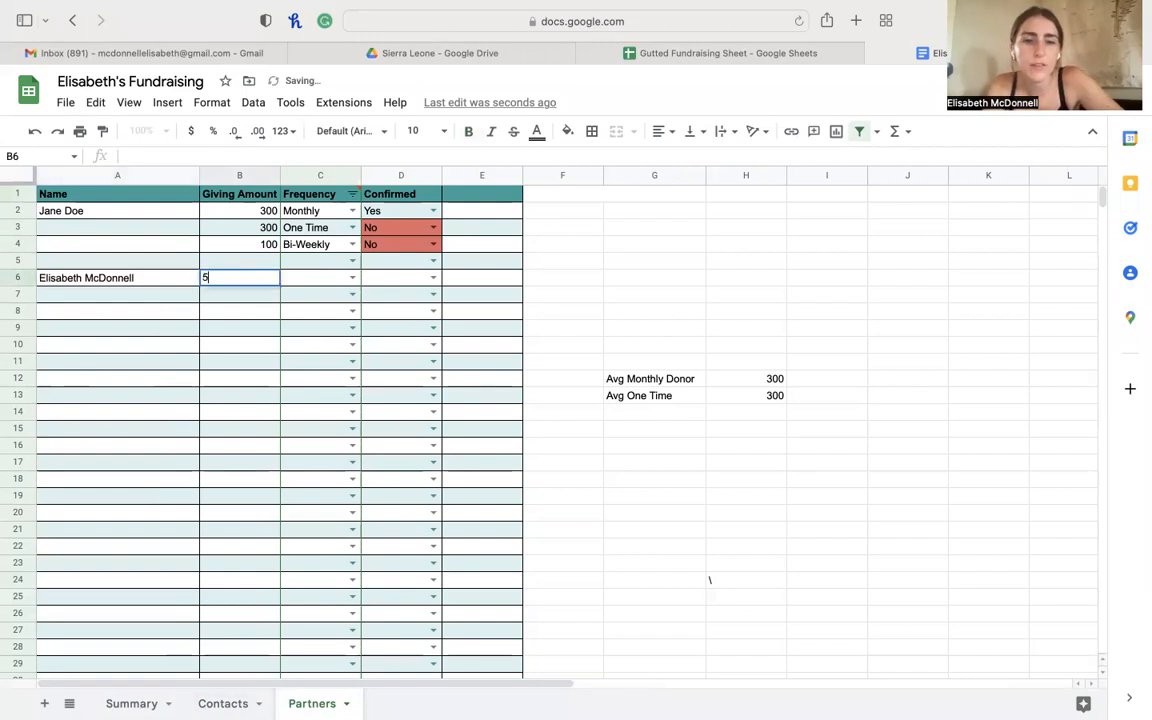
double_click(318, 277)
left_click(322, 319)
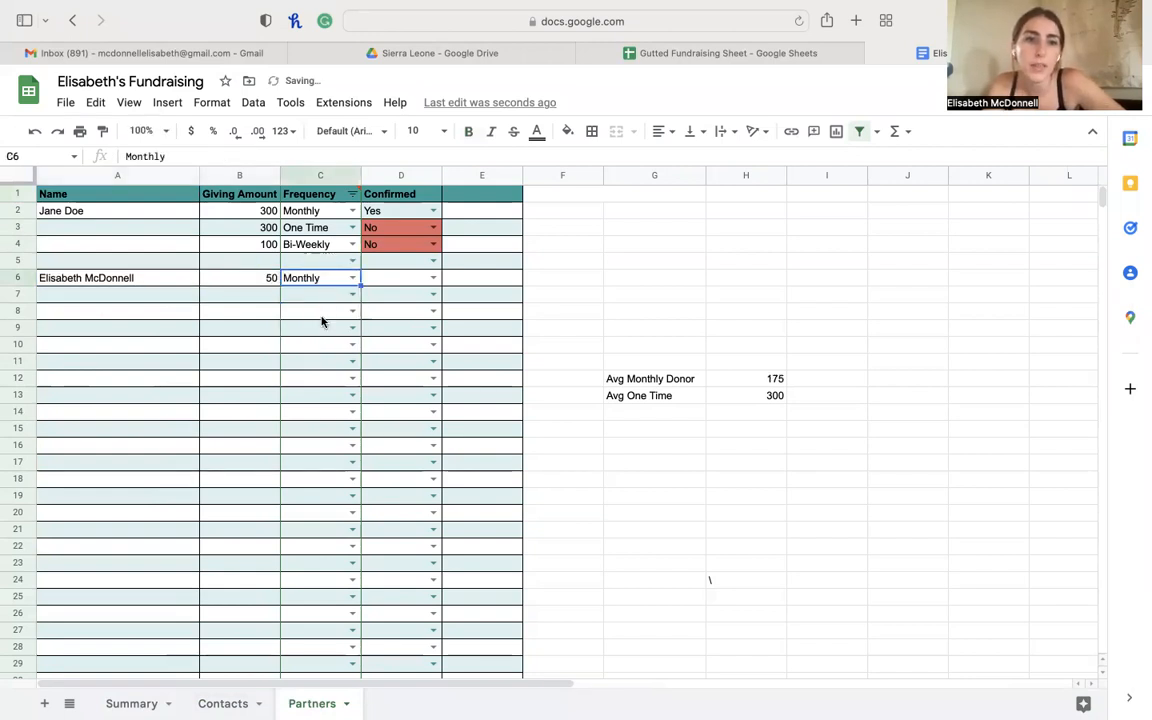
left_click(405, 277)
- Set Confirmed to Yes for the partners in rows 6, 4 and 3
left_click(431, 279)
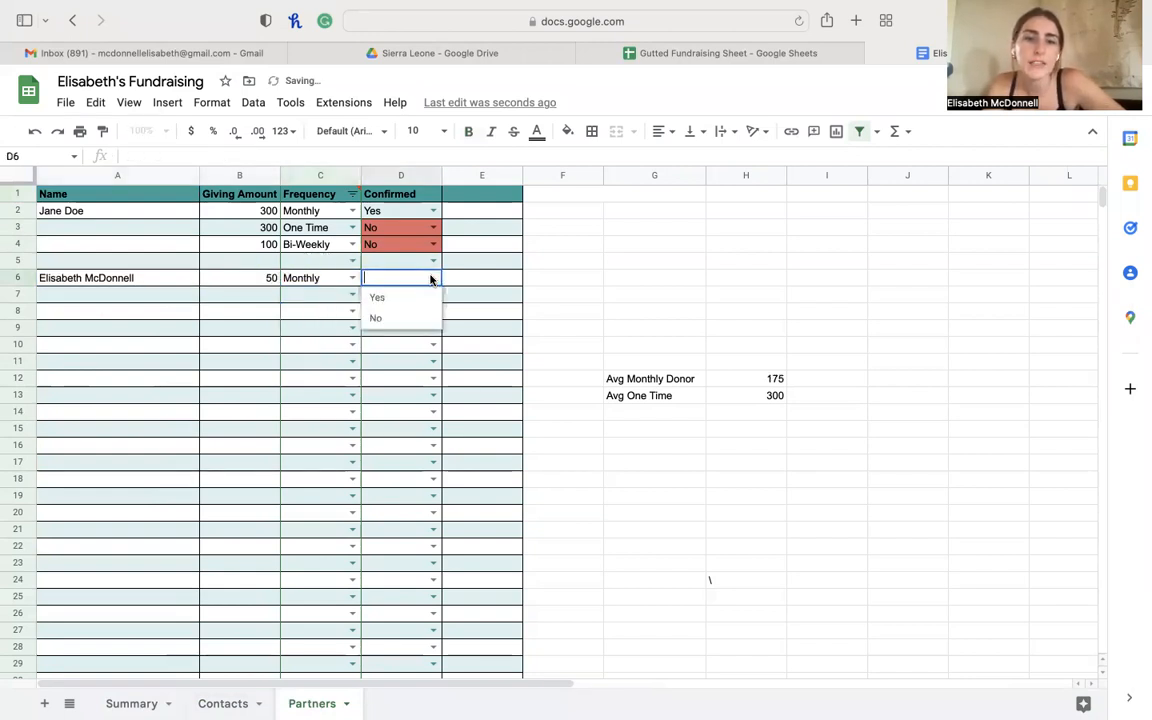
left_click(401, 318)
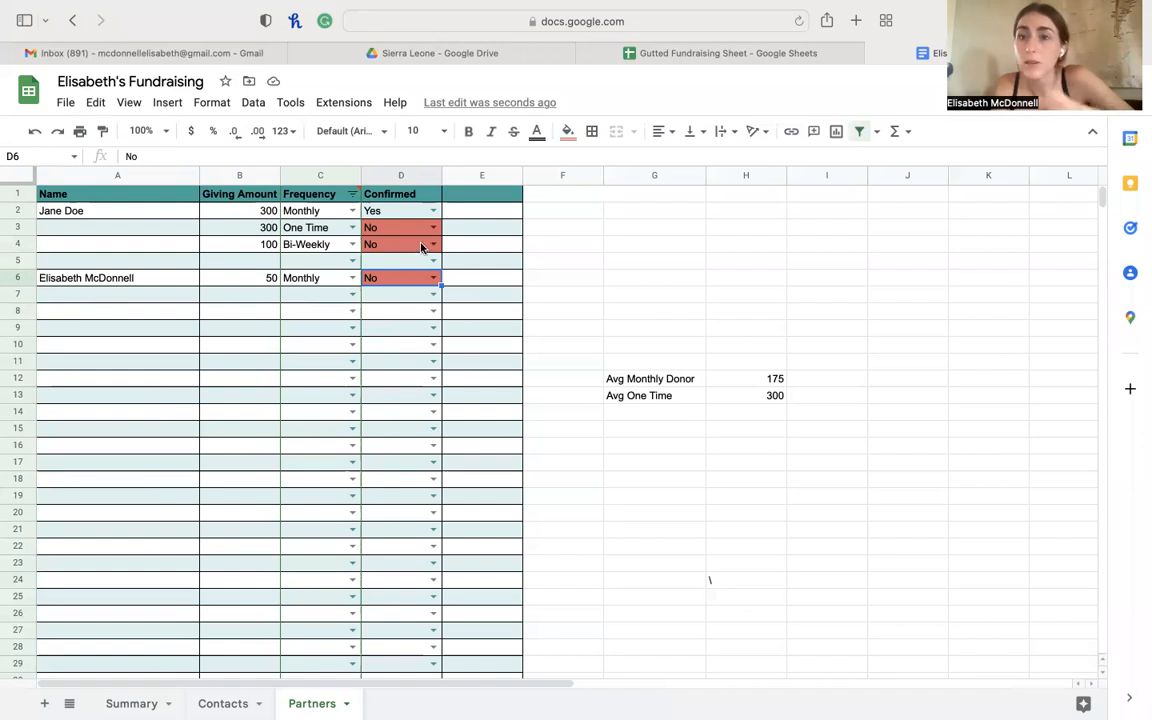
left_click(435, 283)
left_click(419, 300)
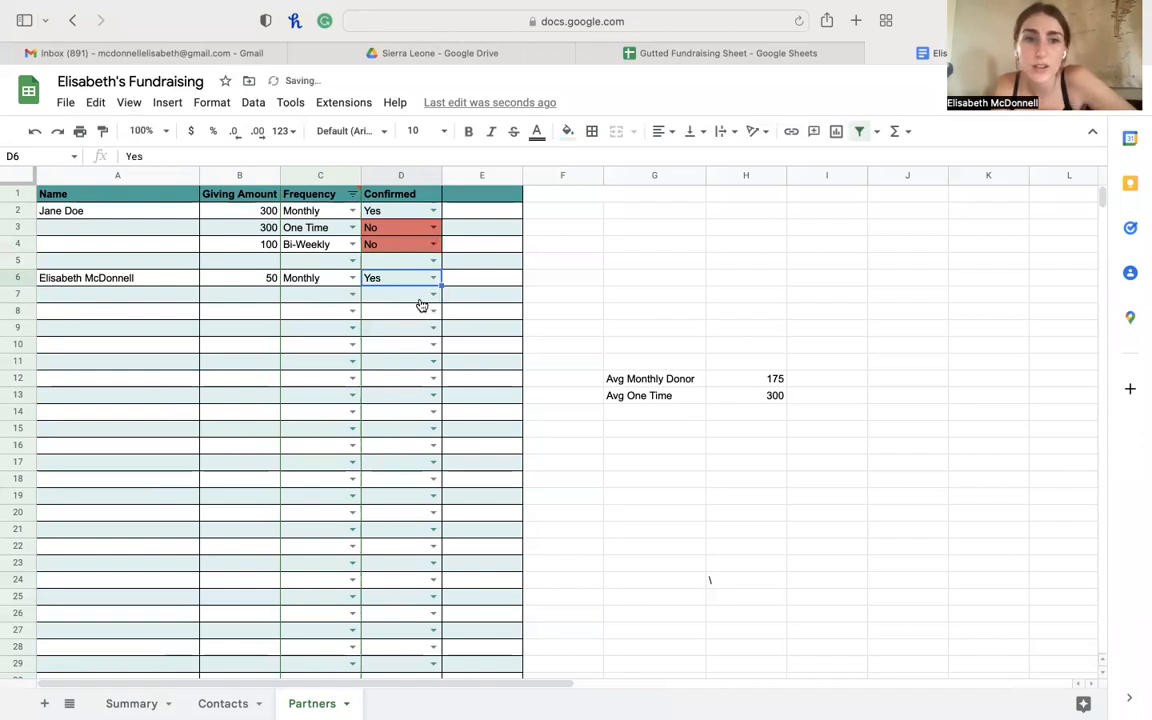
left_click(432, 243)
left_click(400, 263)
left_click(434, 227)
left_click(412, 249)
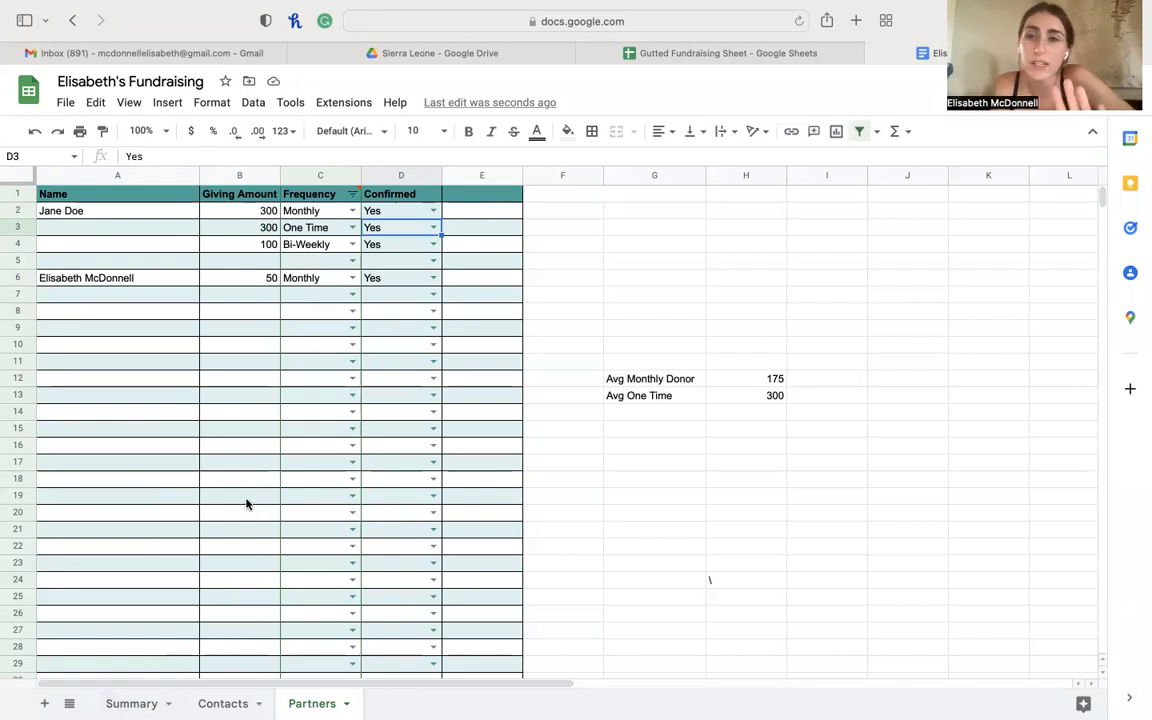
- On the Summary sheet, check the weekly and monthly donation goal formulas in B15 and B16
left_click(131, 702)
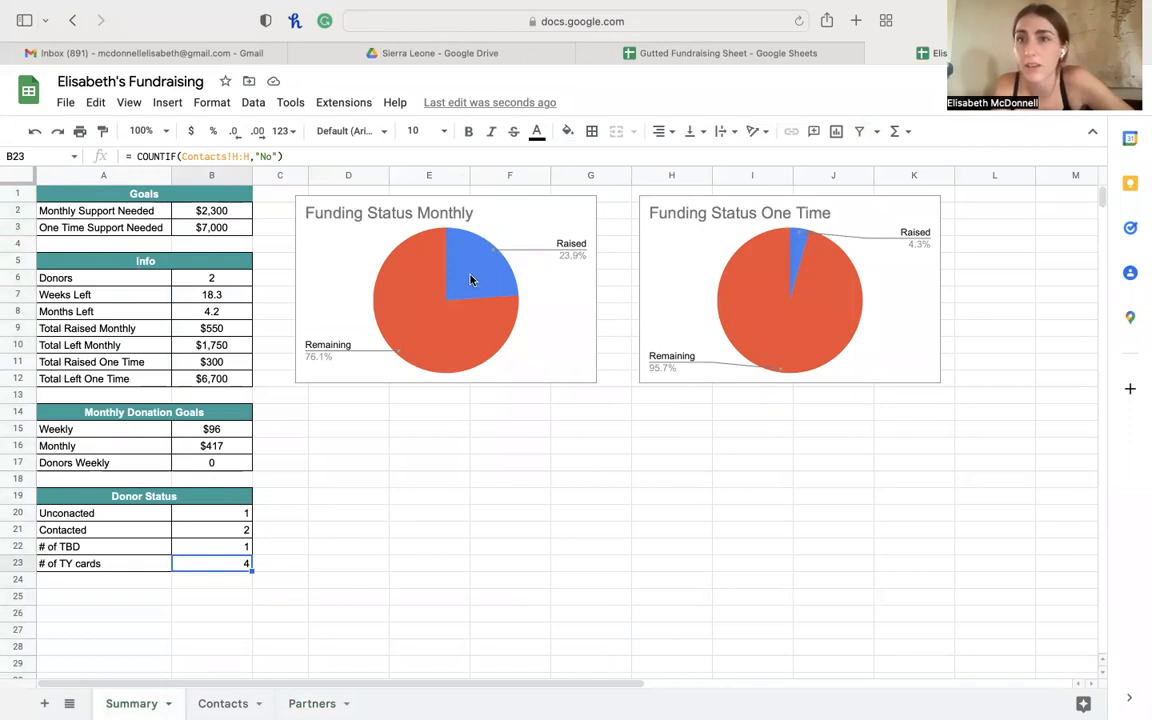
left_click(318, 702)
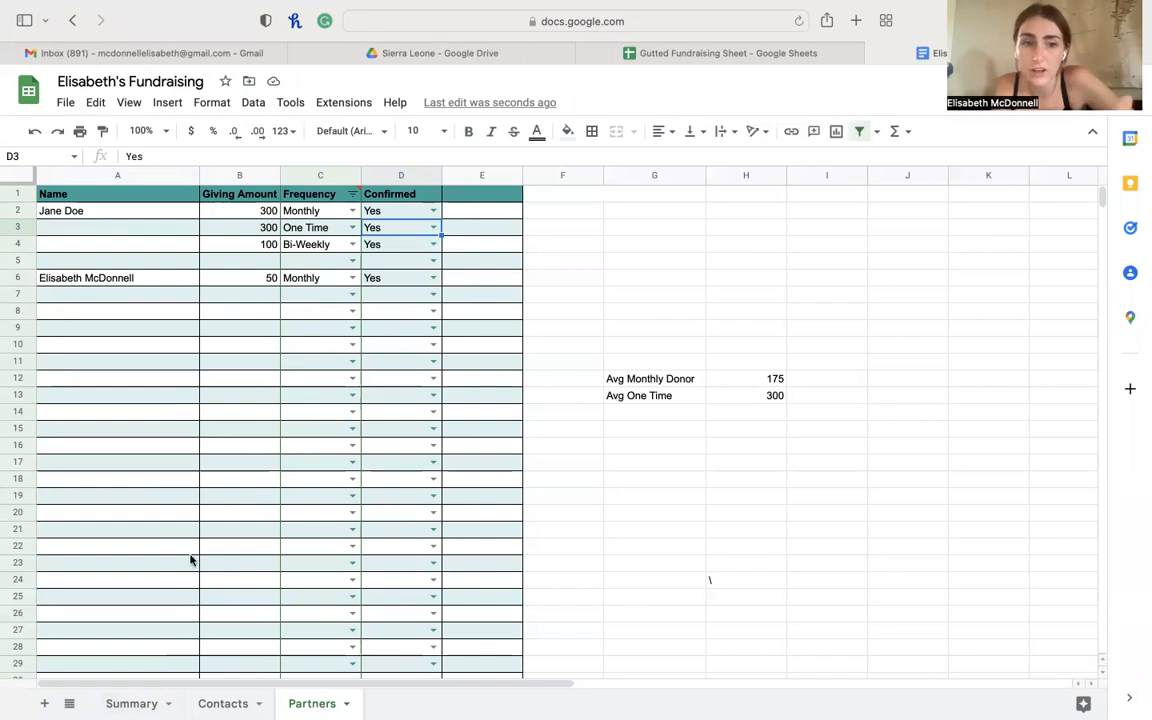
left_click(131, 703)
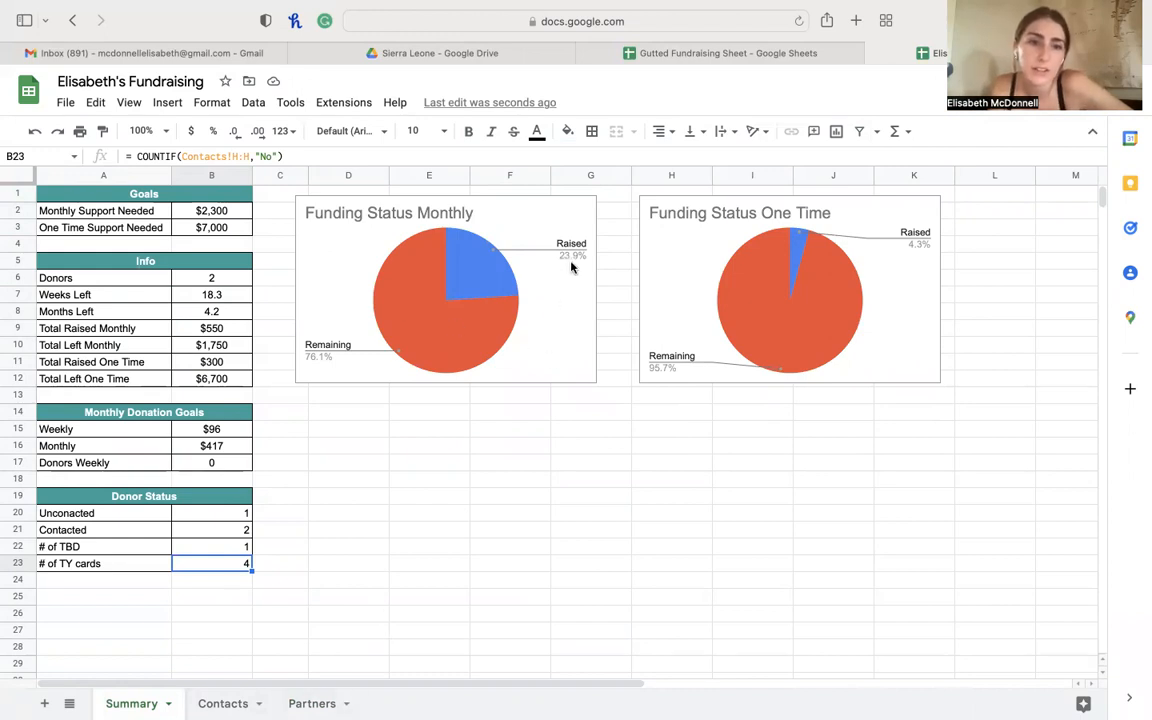
left_click(228, 418)
left_click(223, 430)
key("Down")
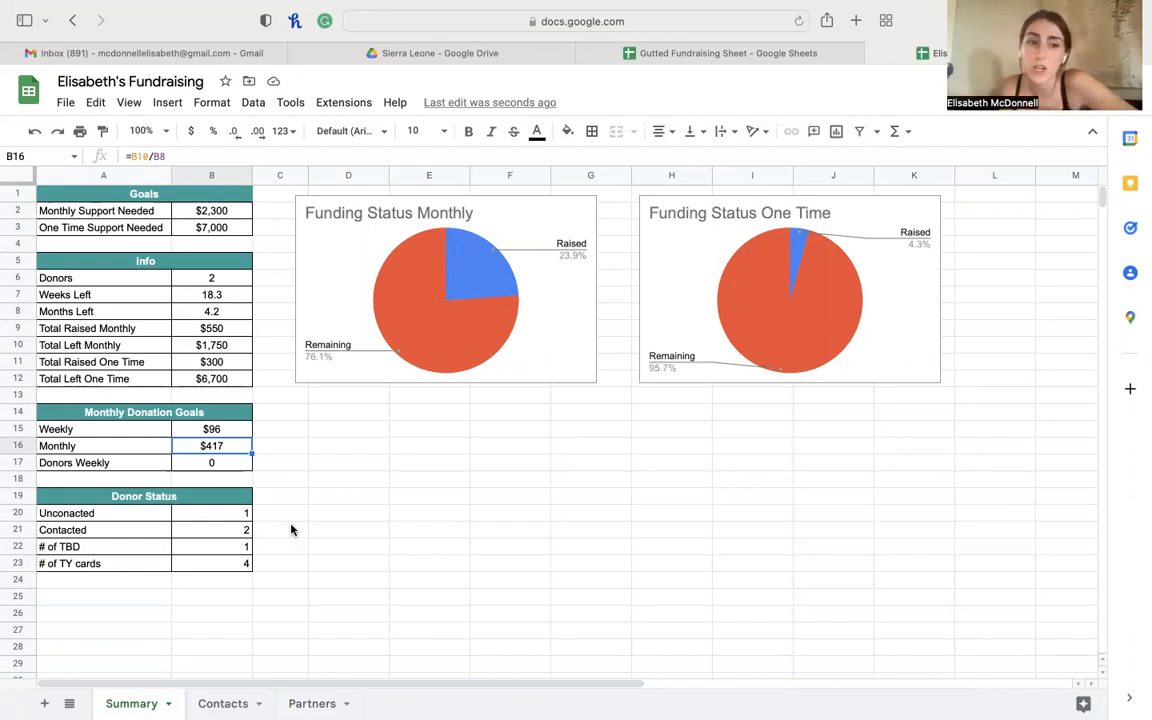
- Review the Donor Status count formulas in B20–B23 against the Contacts sheet data
left_click(160, 496)
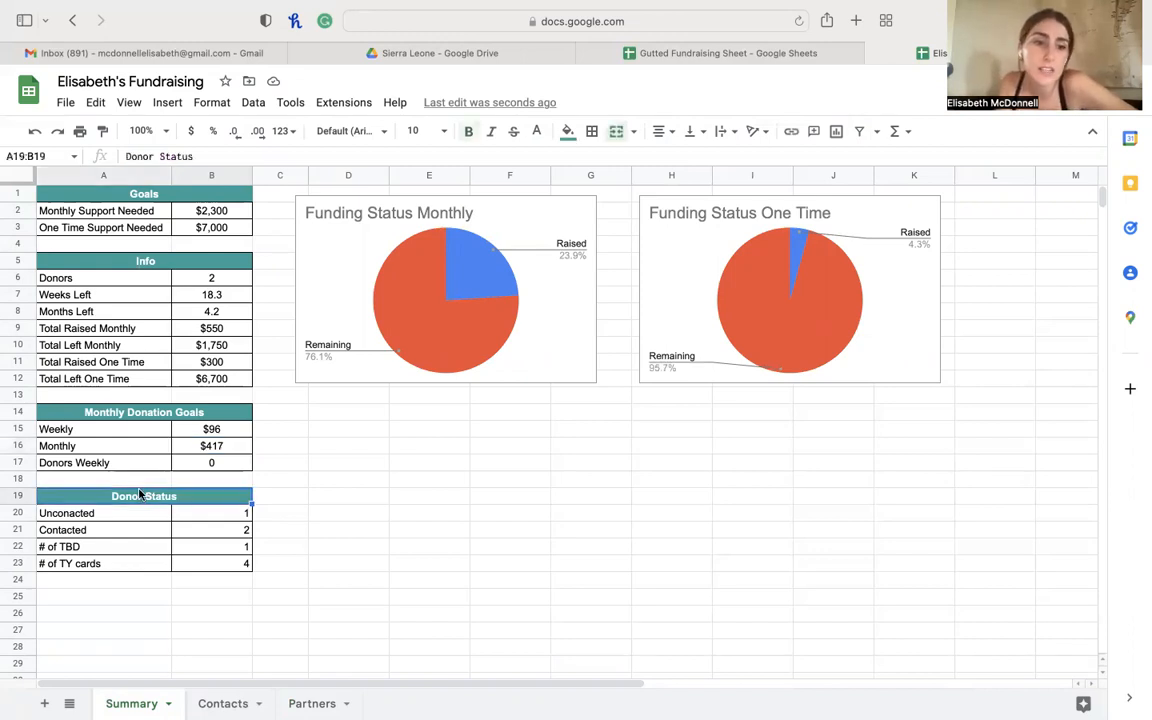
left_click(243, 515)
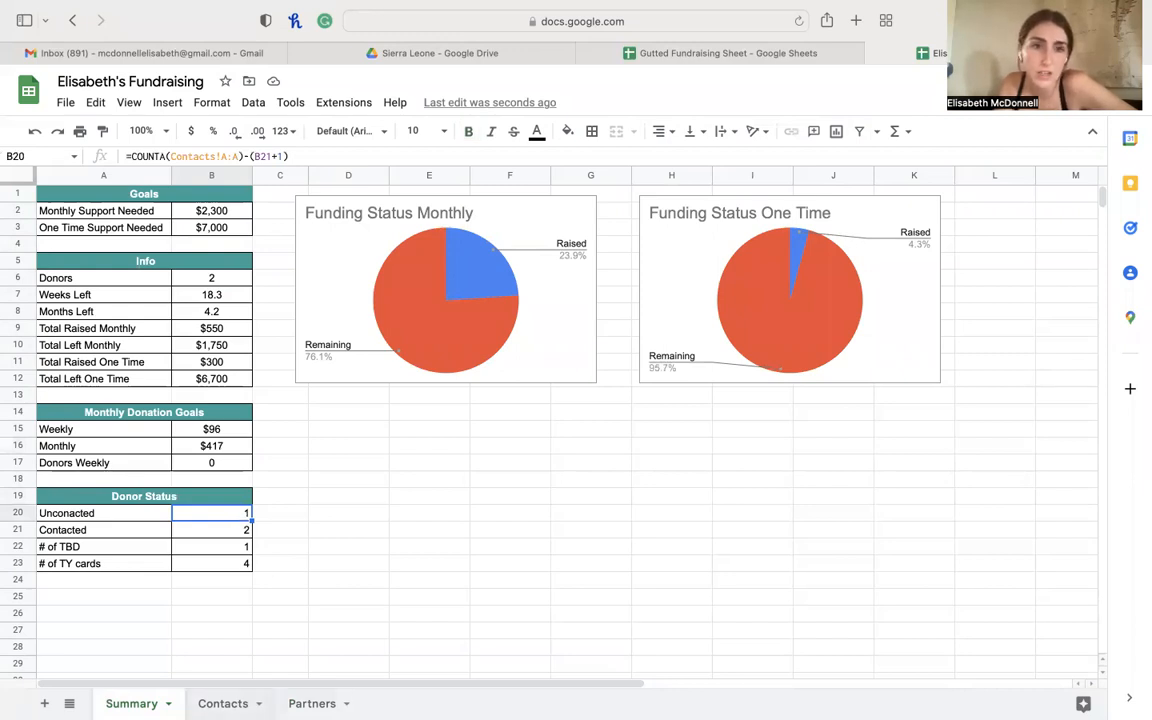
left_click(223, 704)
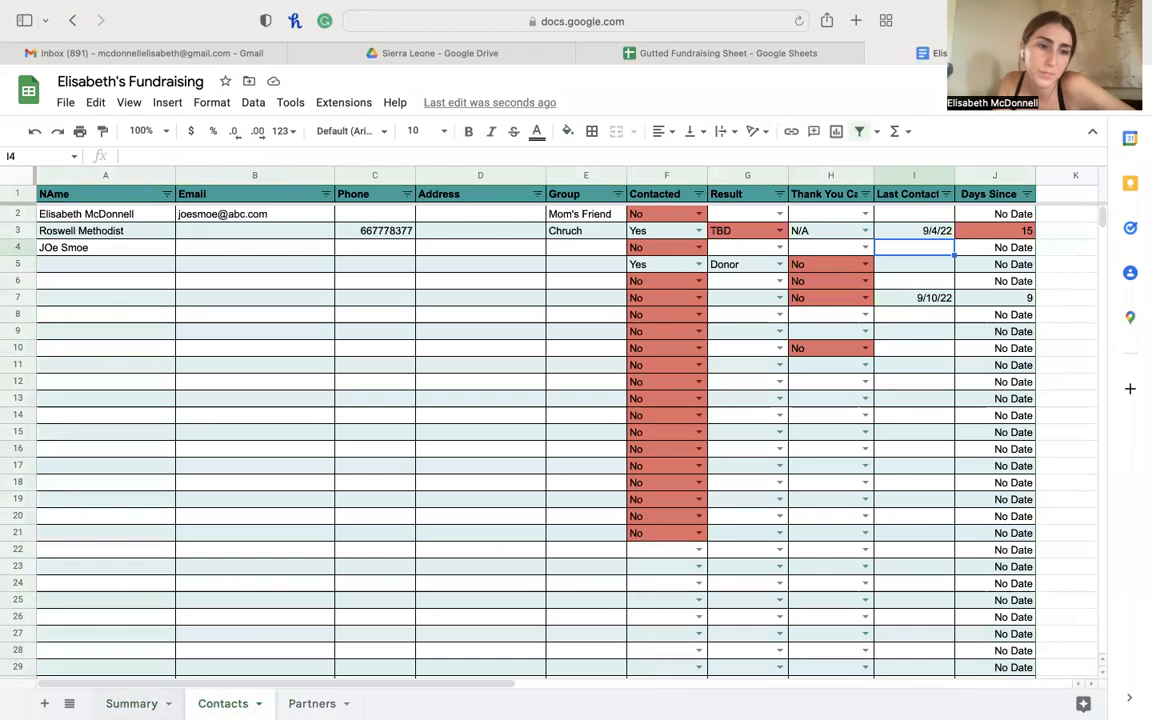
left_click(132, 704)
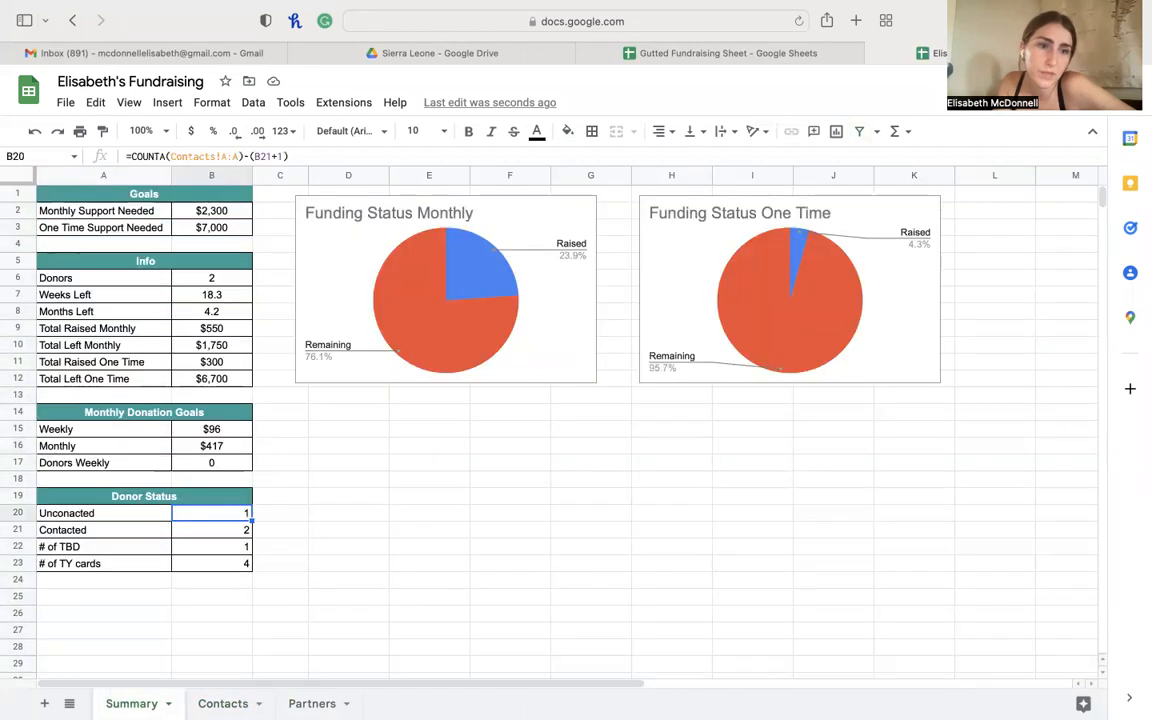
left_click(211, 530)
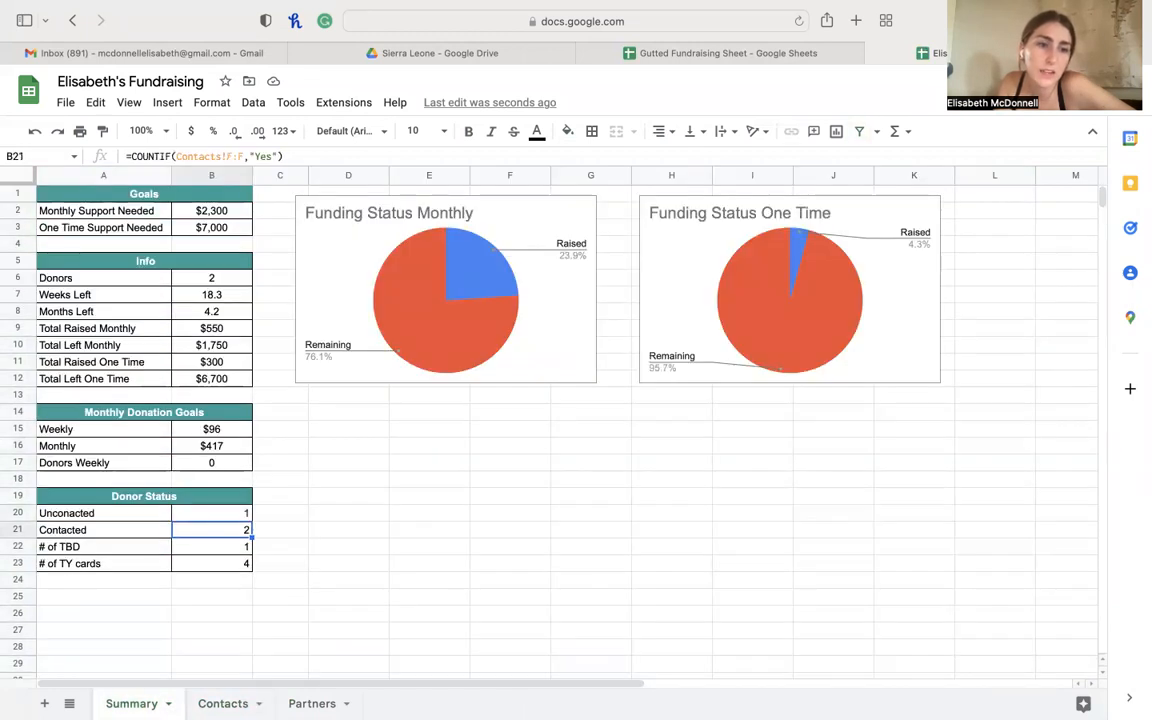
left_click(211, 564)
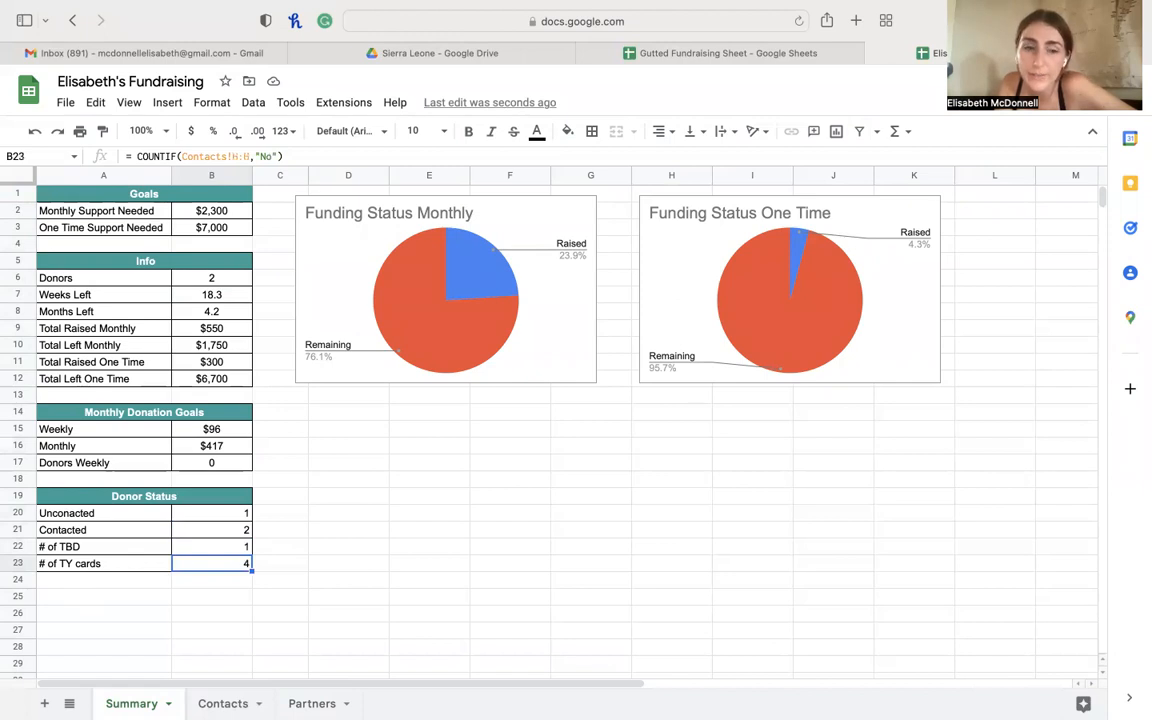